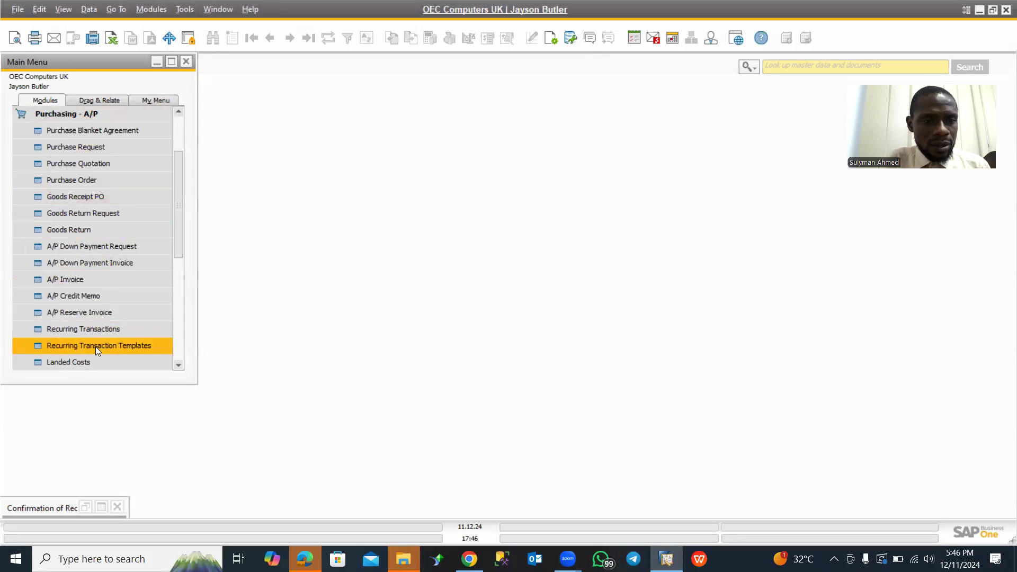
- Open the Recurring Transaction Templates selection criteria and set the end of the Start Date range to 31.05.25
click(96, 346)
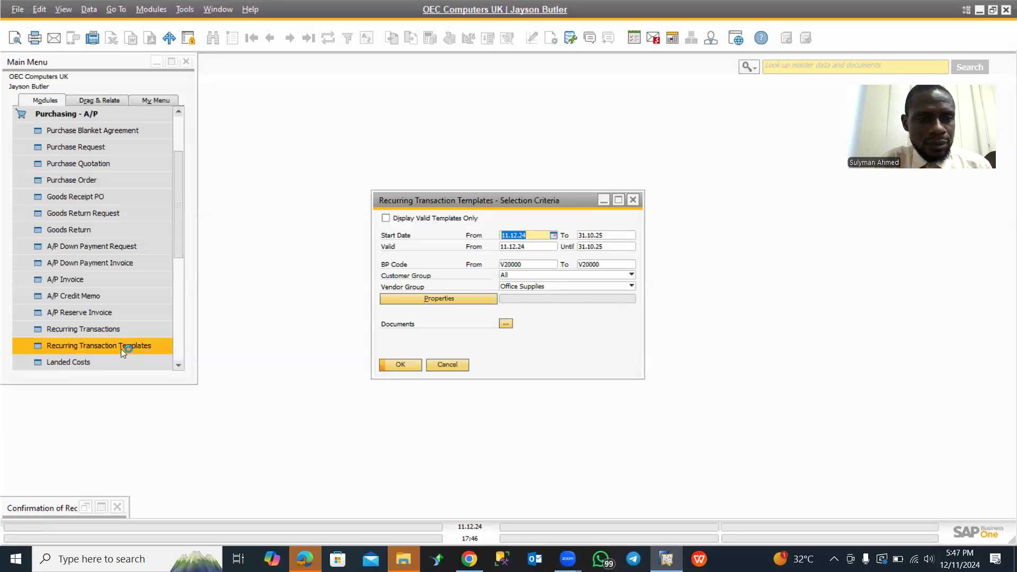
click(536, 232)
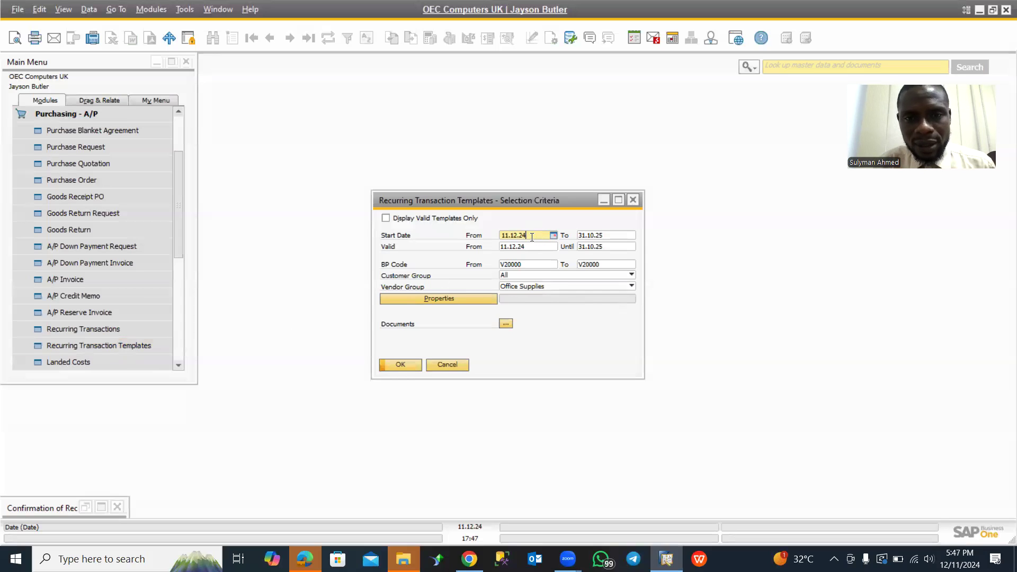
click(598, 237)
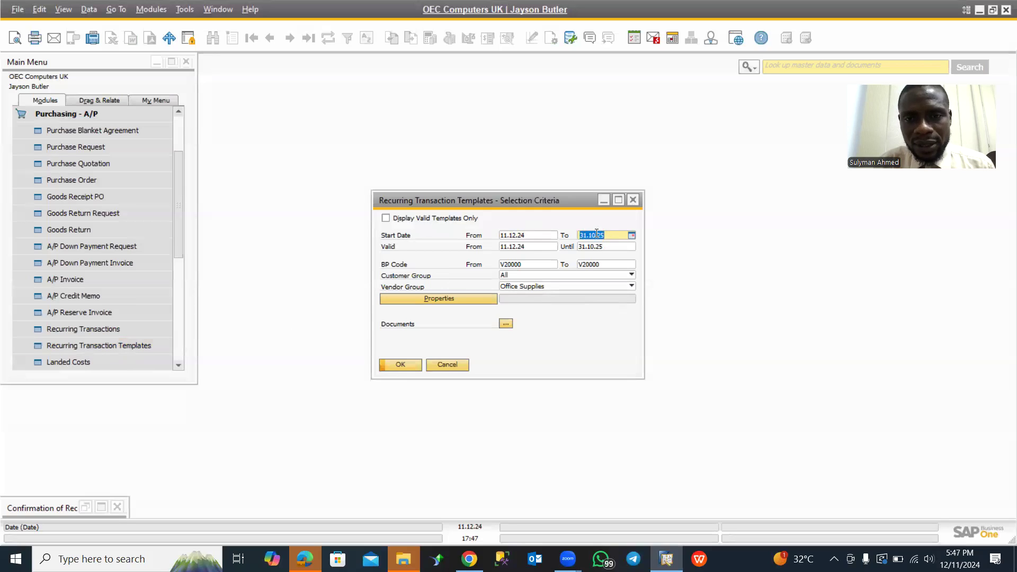
click(597, 235)
key(BackSpace)
key(BackSpace)
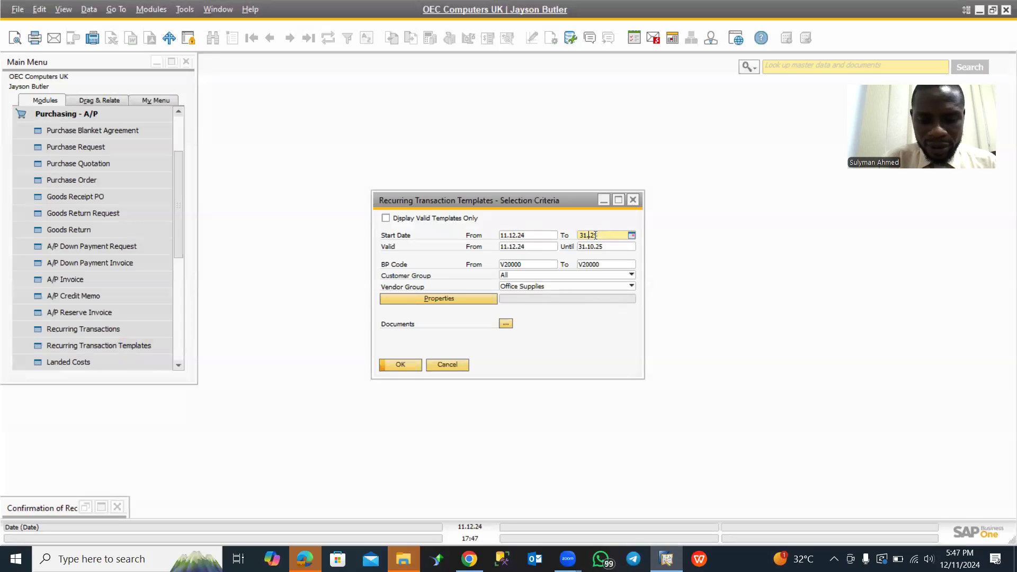
text(05.25)
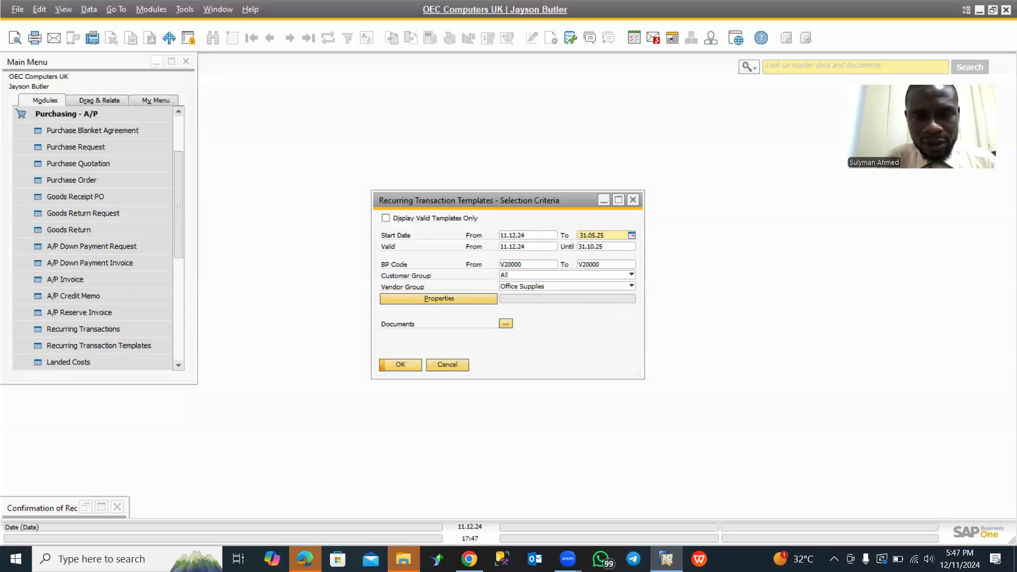
key(Tab)
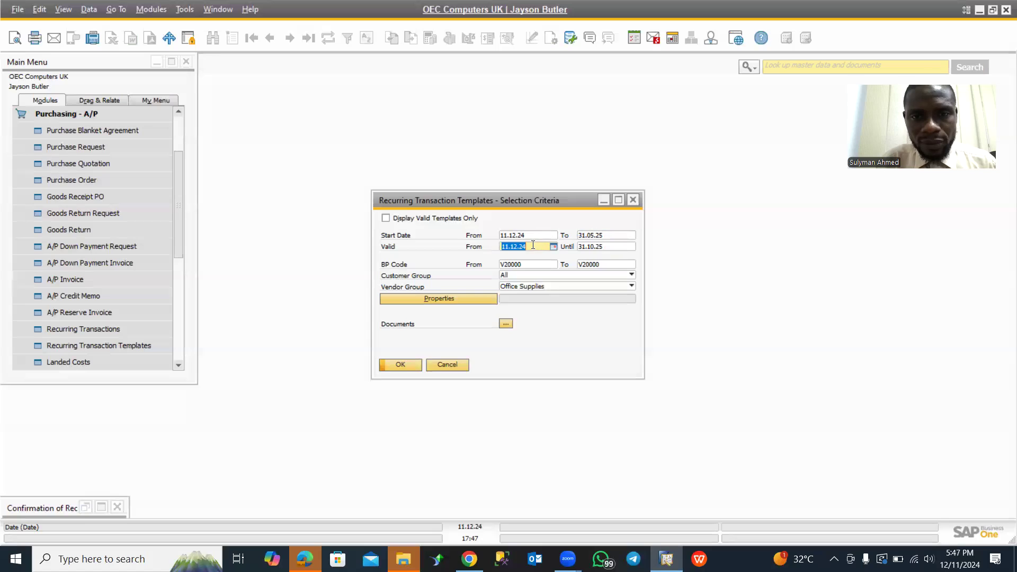
- Set the Valid Until date in the selection criteria to 31.05.25, matching the end of the Start Date range
click(593, 248)
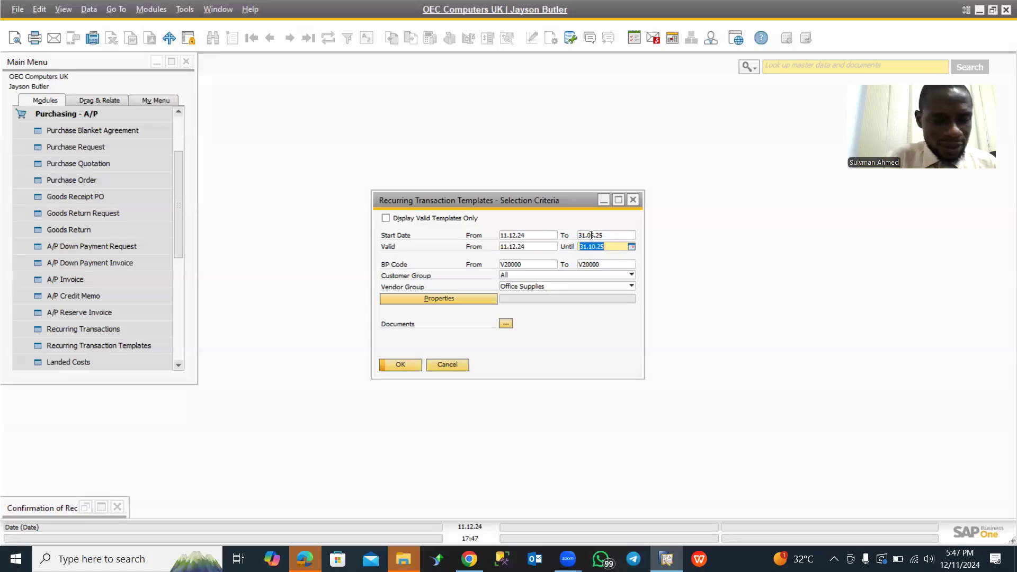
click(591, 235)
key(ctrl+c)
click(594, 247)
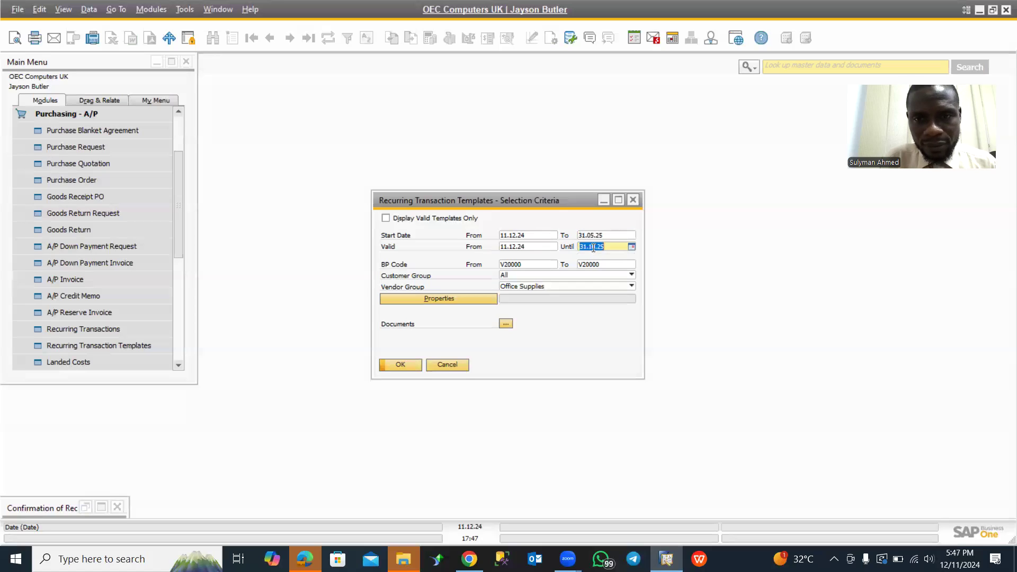
key(ctrl+v)
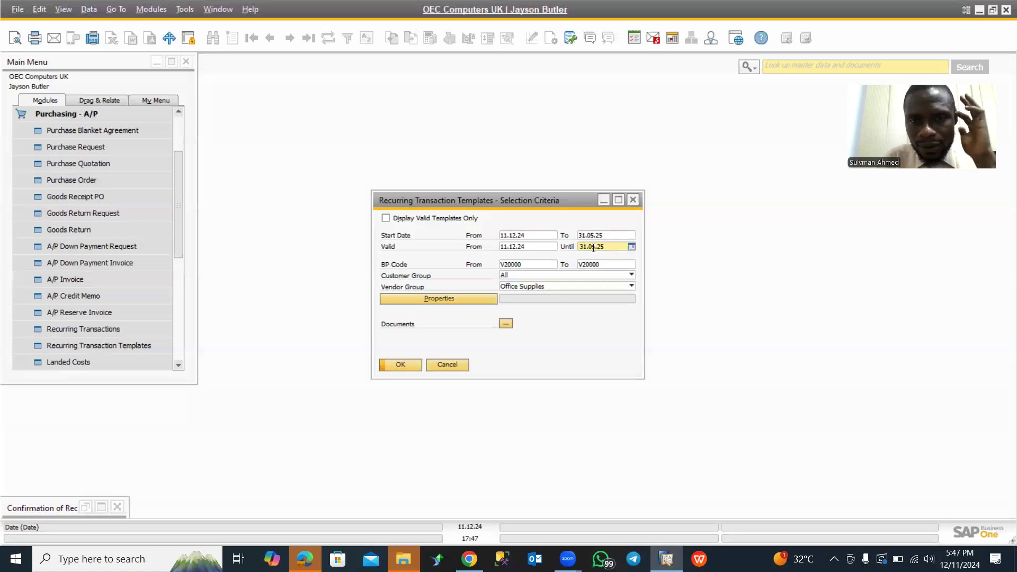
- Choose vendor Lasercom as the starting BP code and set the vendor group to Suppliers
click(520, 263)
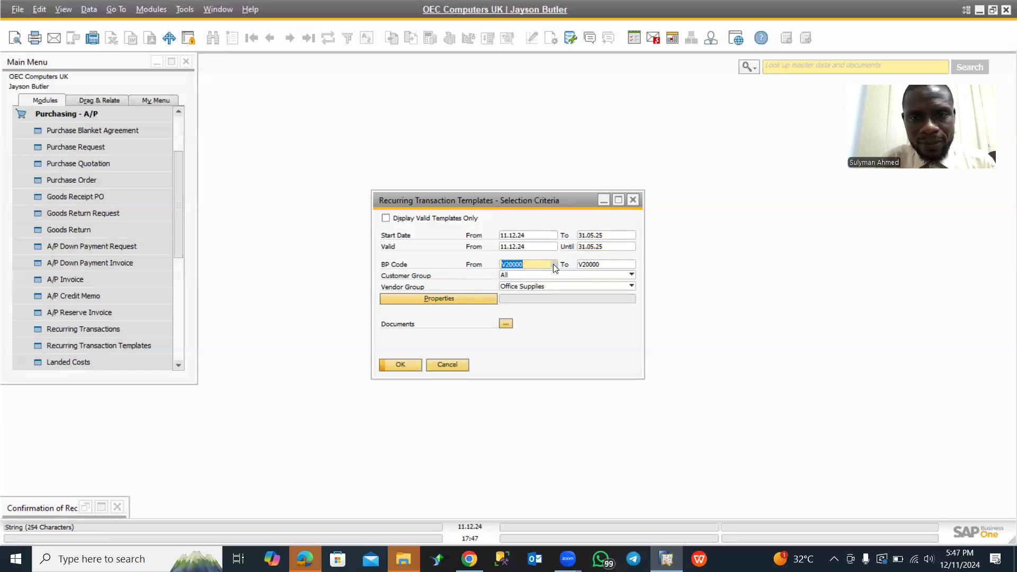
click(553, 264)
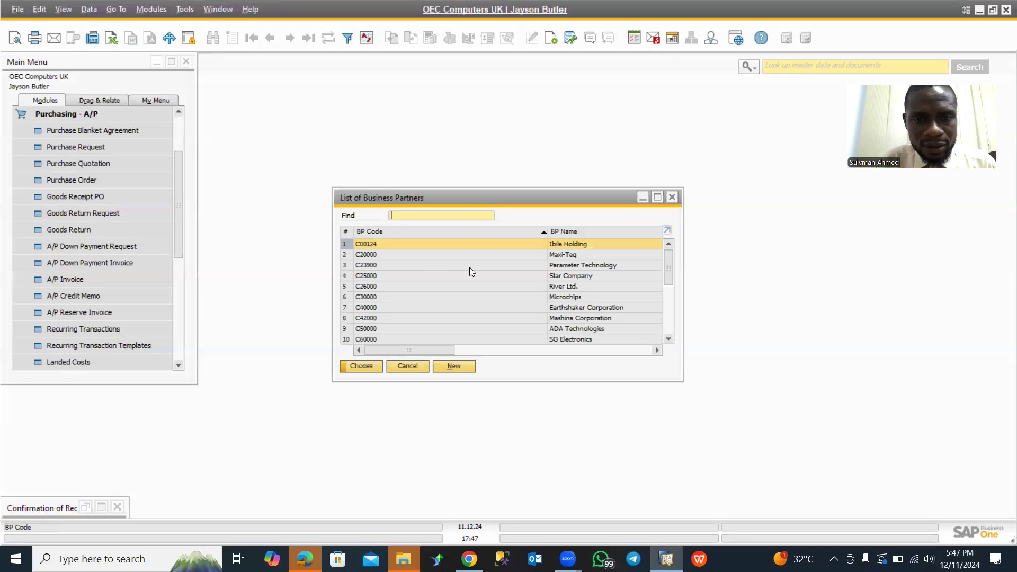
scroll(497, 276, down, 5)
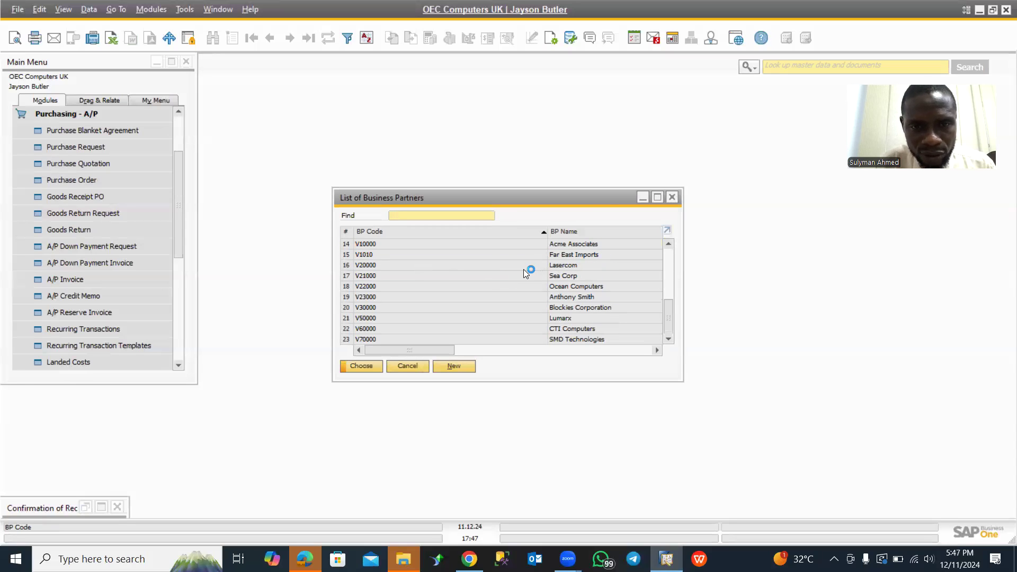
click(483, 267)
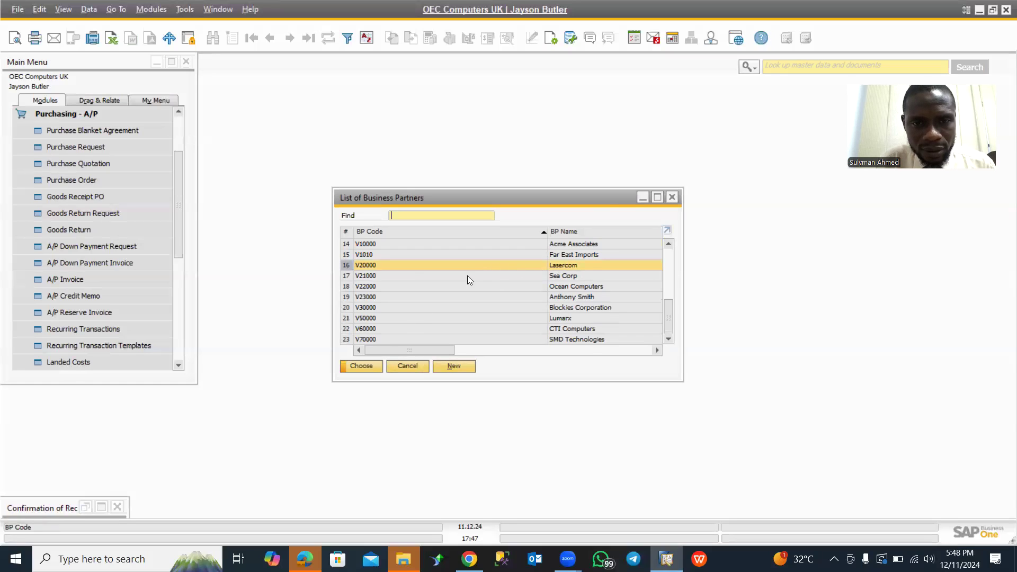
click(363, 366)
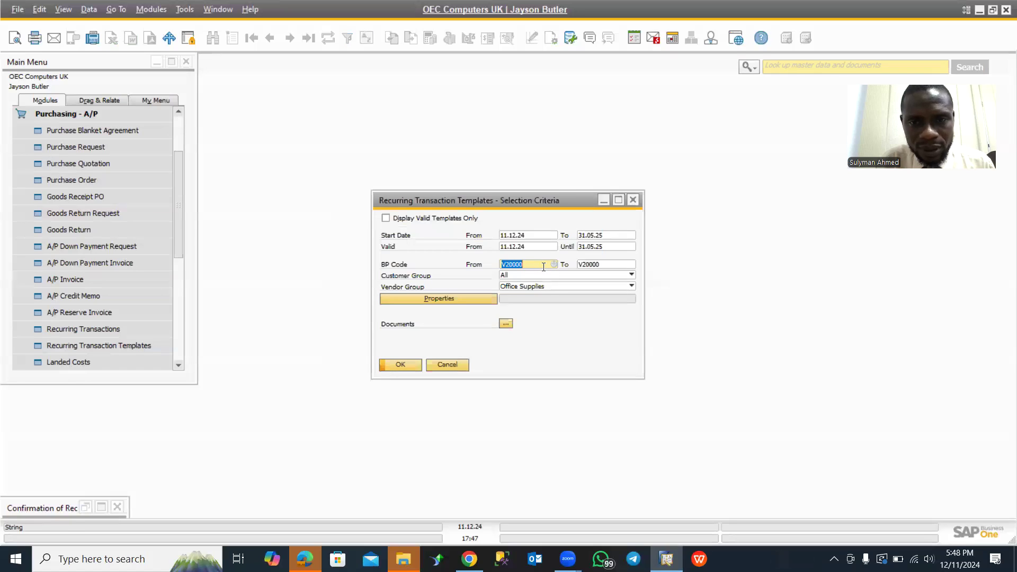
click(593, 265)
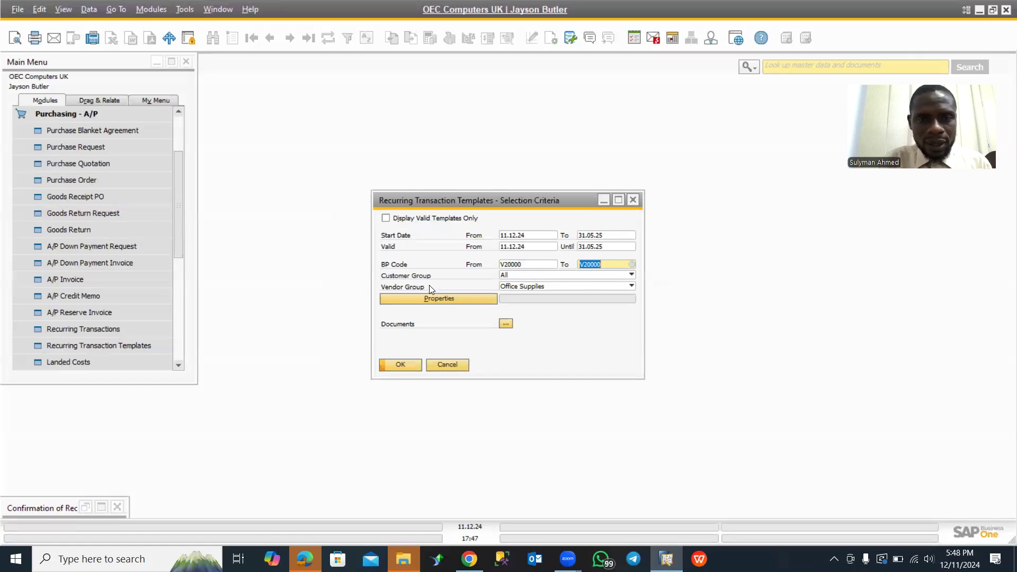
click(556, 286)
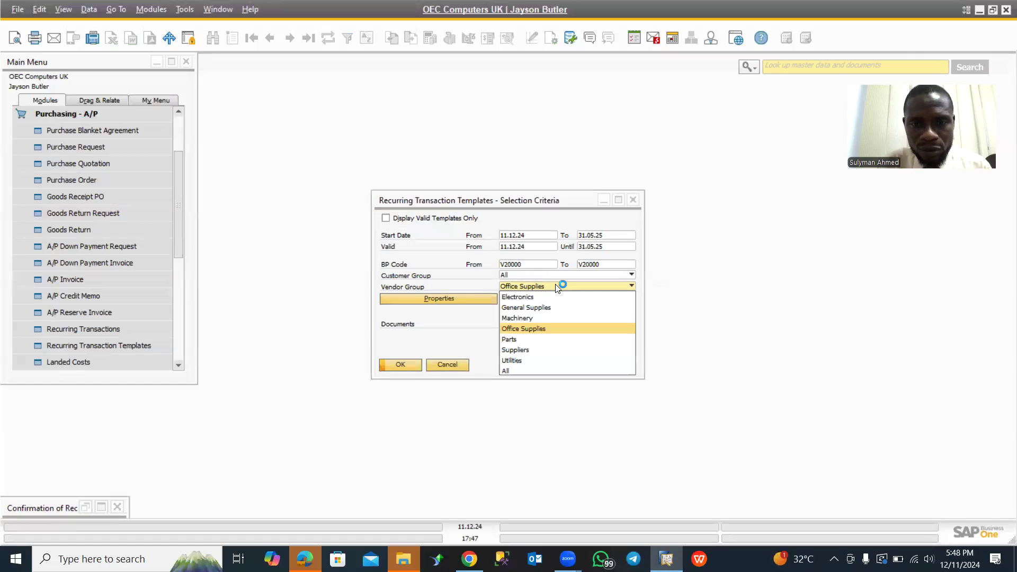
click(532, 350)
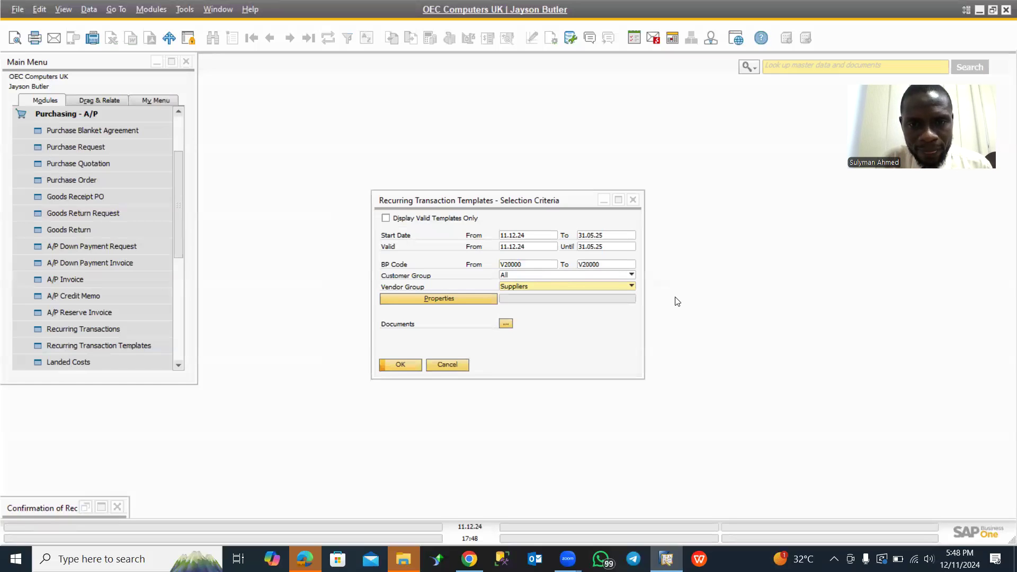
- Limit the document selection to A/P Invoices only, excluding all sales, inventory and other purchasing documents, and save it
click(509, 325)
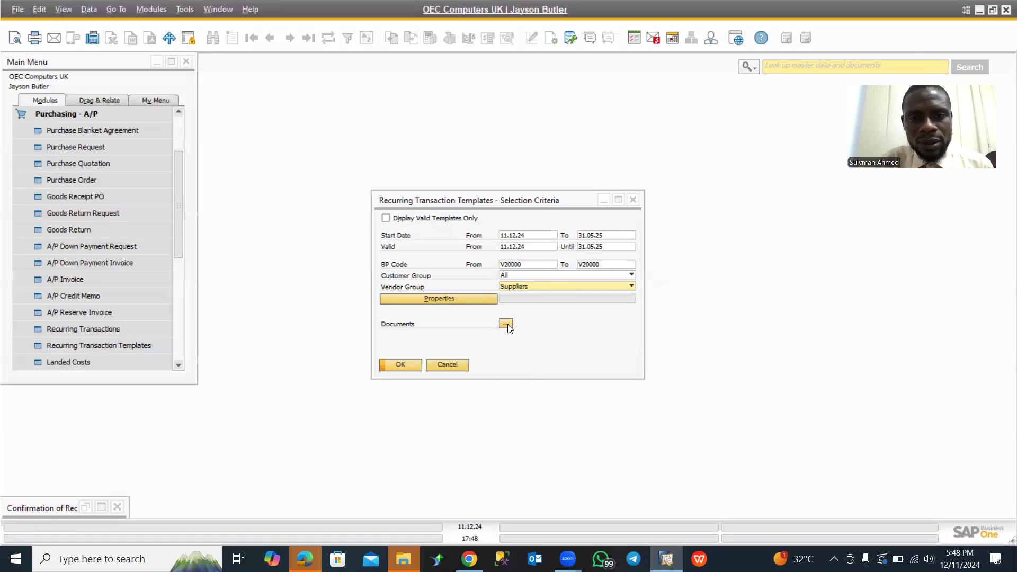
click(507, 325)
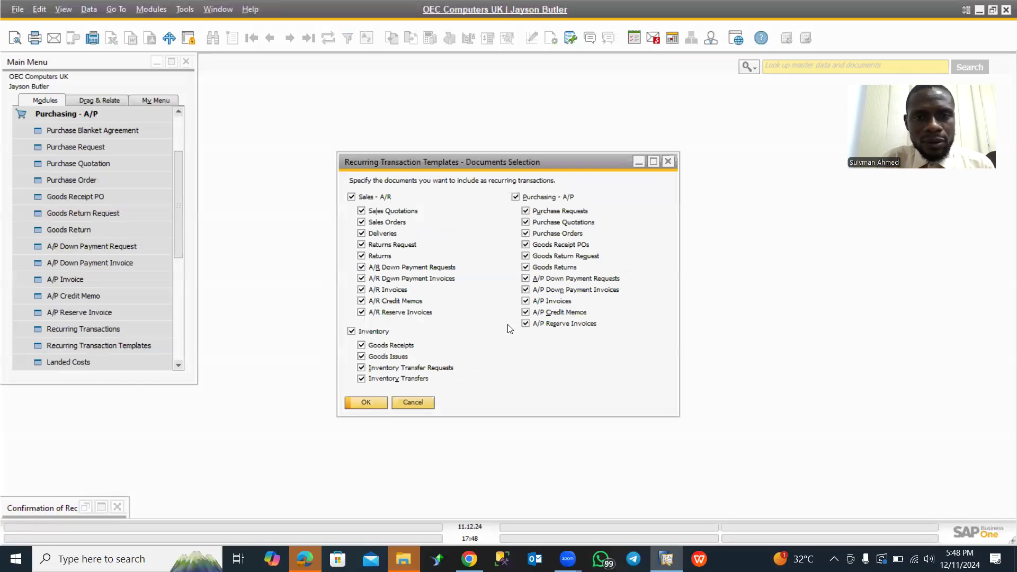
click(352, 198)
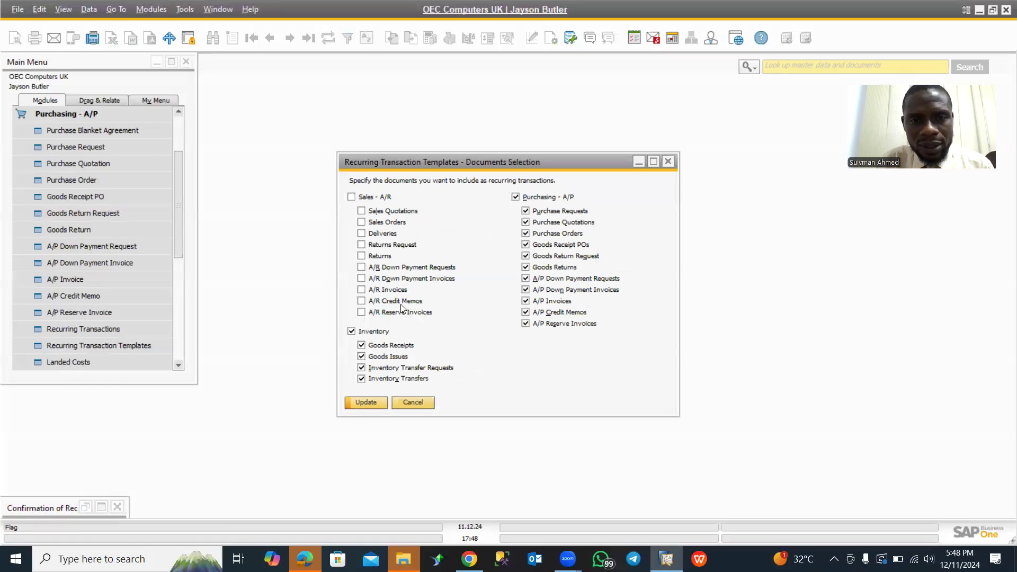
click(352, 331)
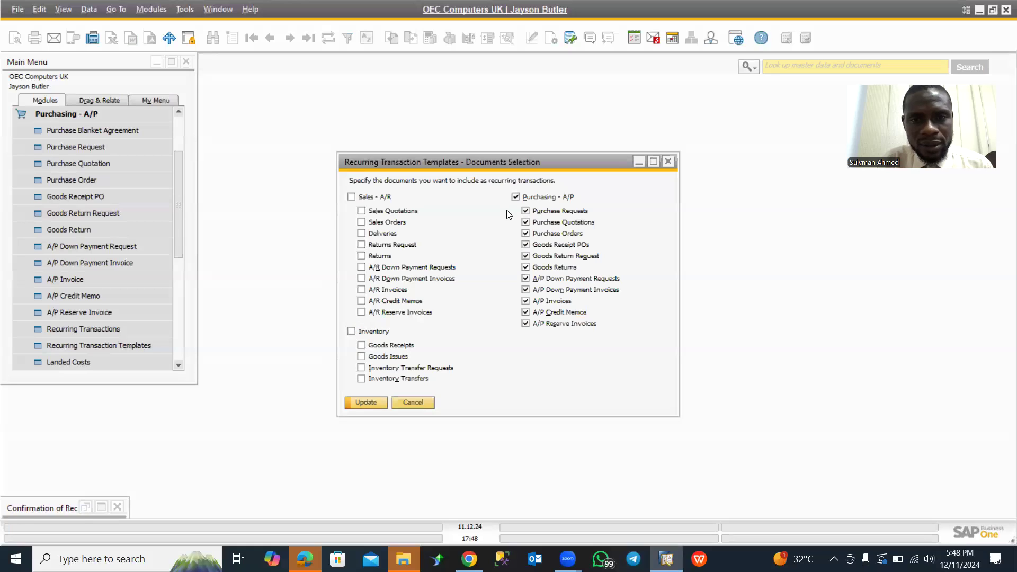
click(516, 197)
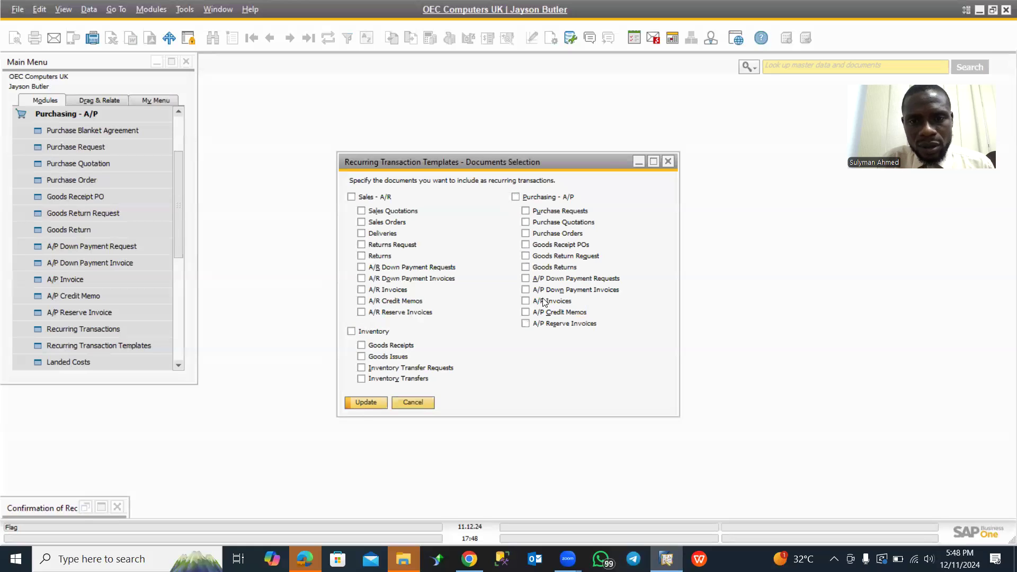
click(526, 301)
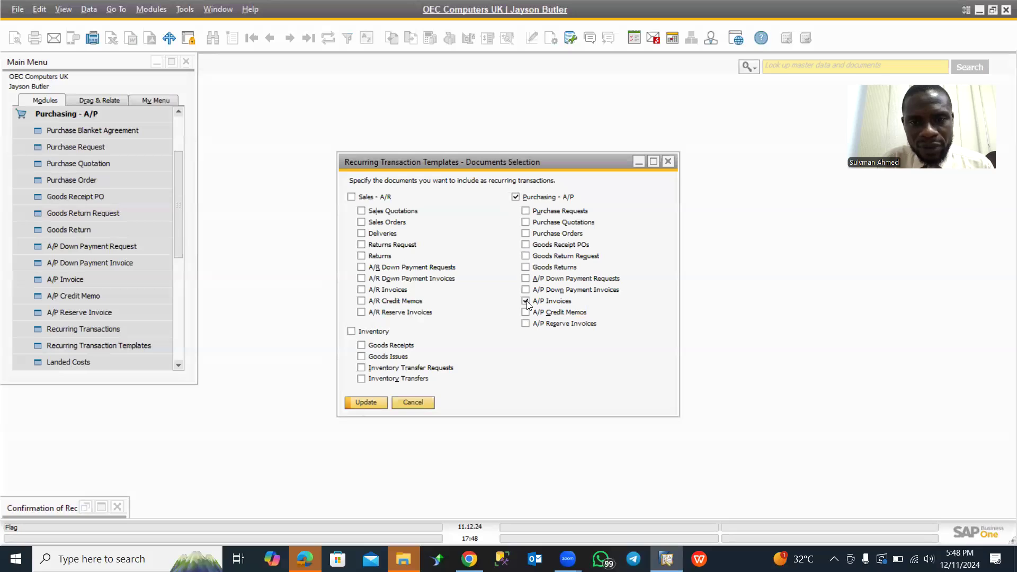
click(373, 404)
click(373, 405)
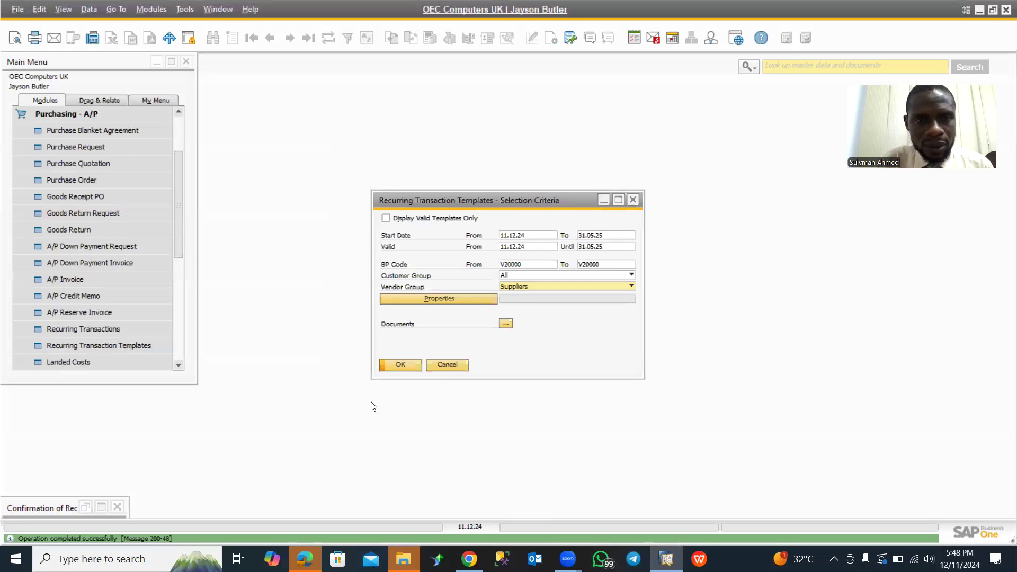
- Apply the selection criteria to open the recurring transaction templates list and maximize its window
click(405, 368)
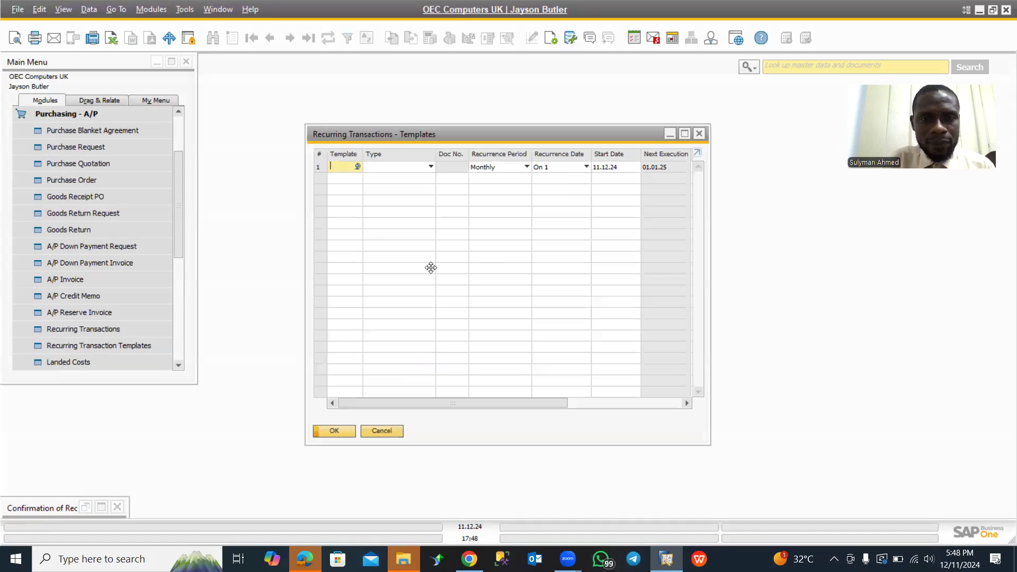
drag(481, 134, 373, 236)
click(604, 201)
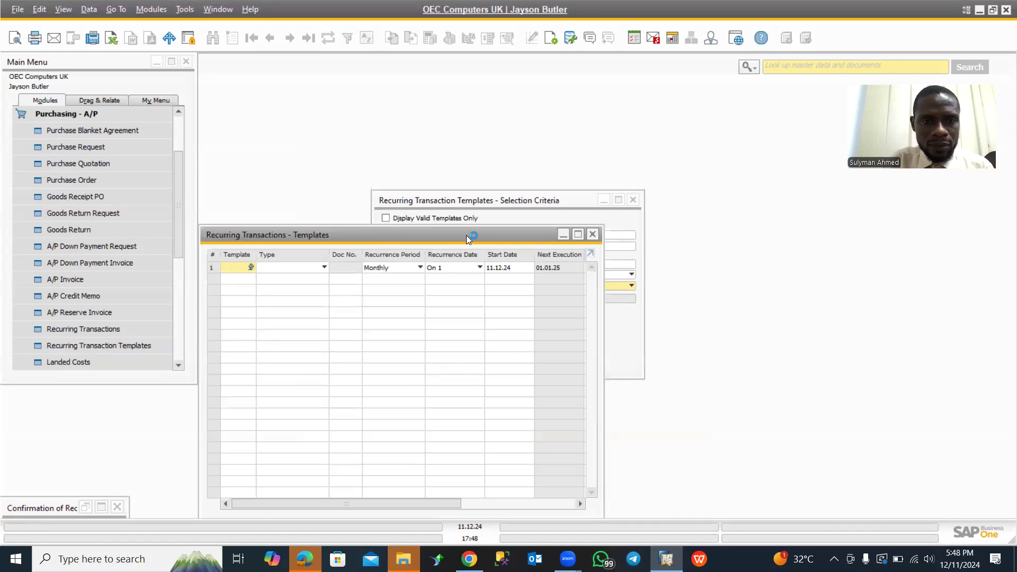
click(578, 235)
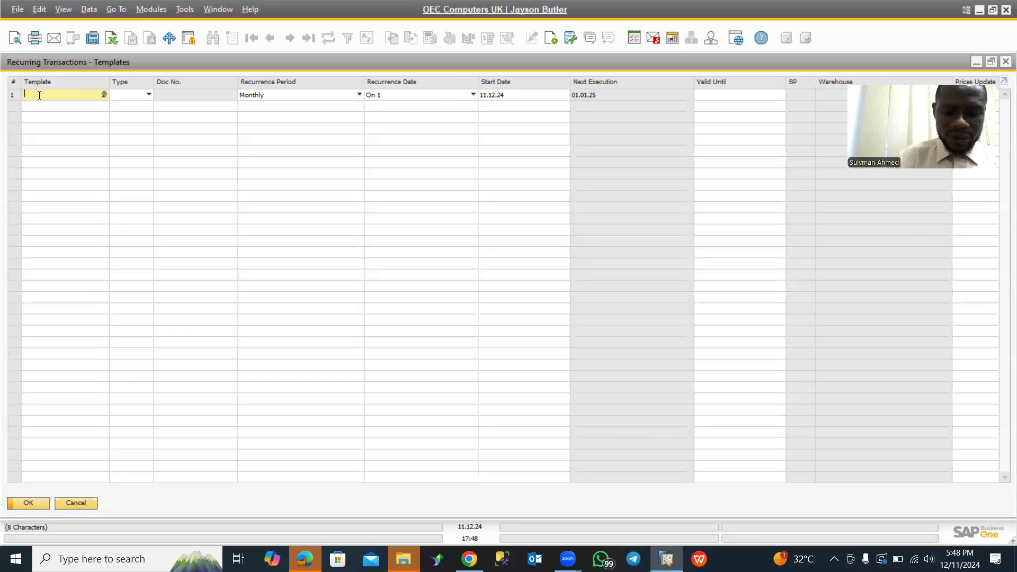
- Name the template in the first row INV 001 and set its type to A/P Invoice
text(INV)
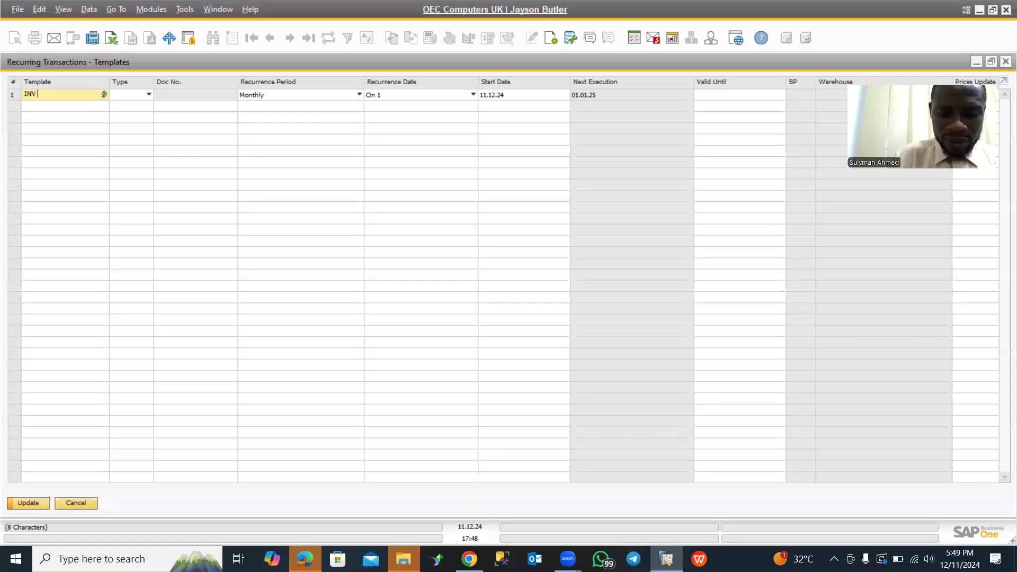
text( 001)
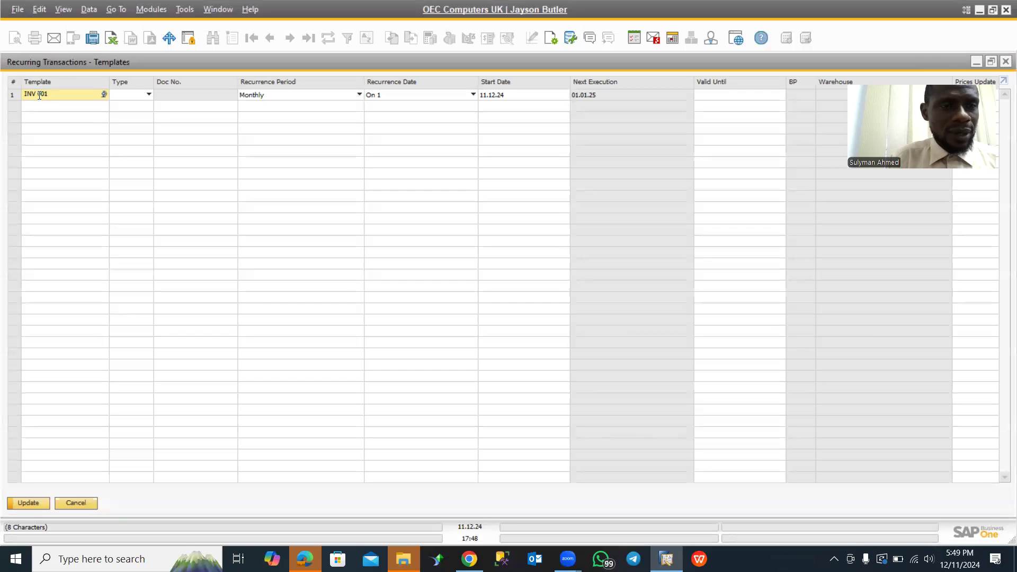
key(Tab)
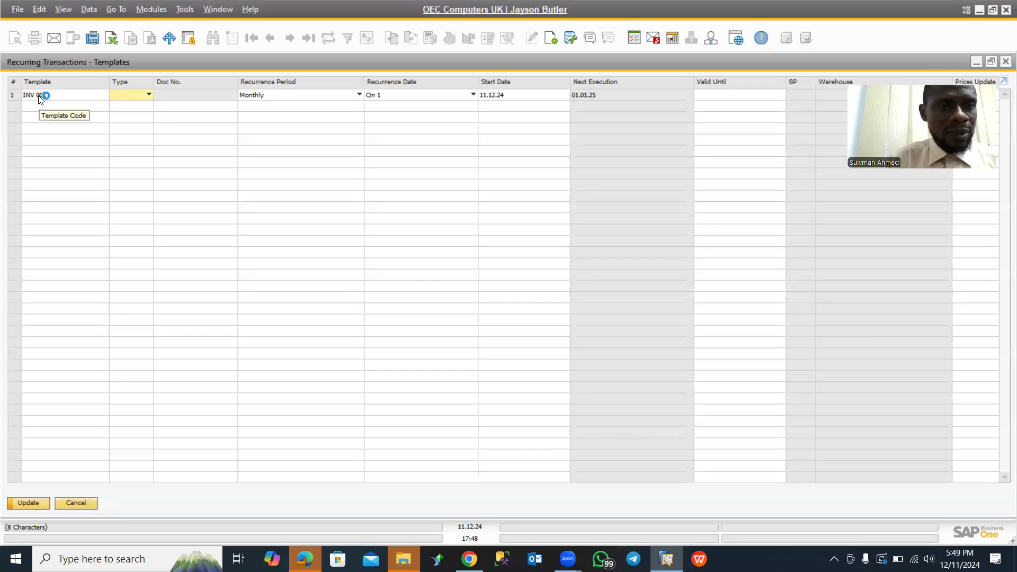
click(143, 97)
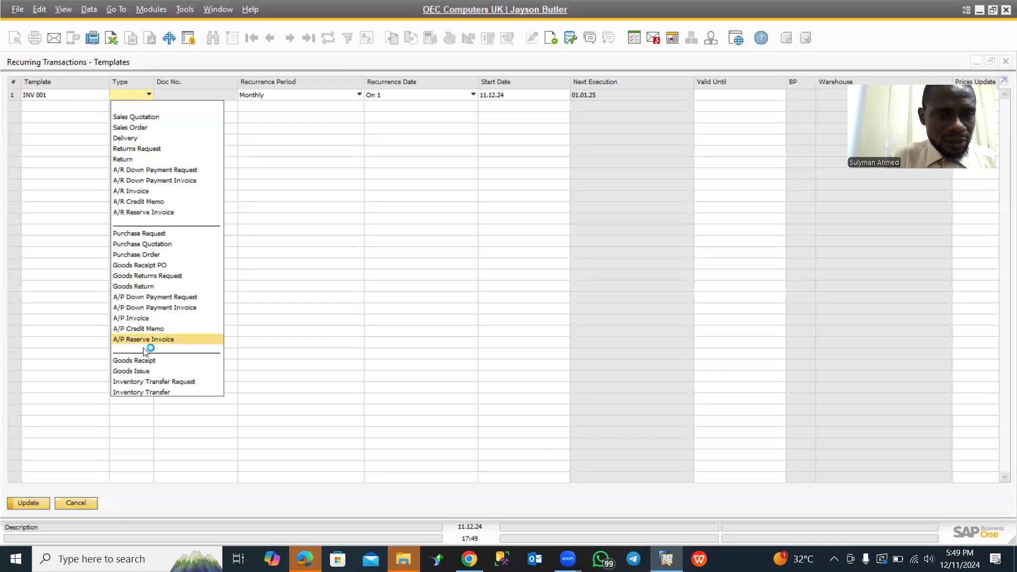
click(122, 318)
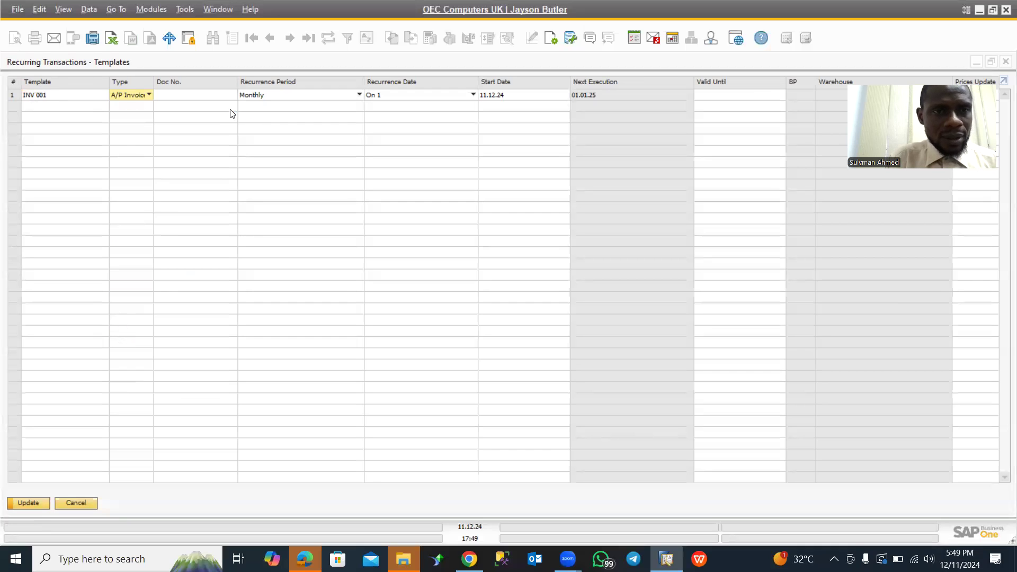
- Start a new draft A/P invoice for the INV 001 template's document number instead of choosing the existing Lasercom draft
click(208, 96)
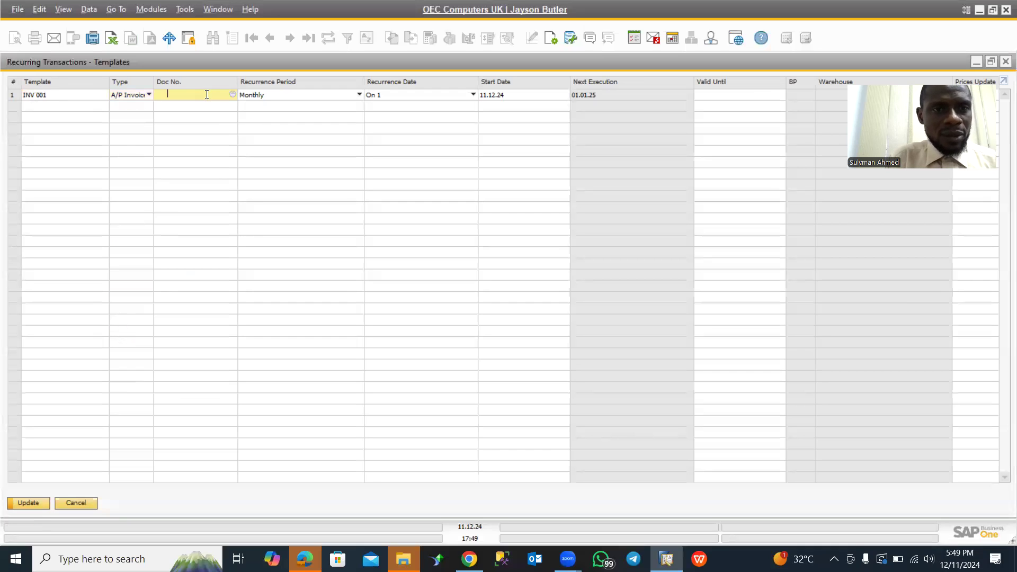
click(233, 95)
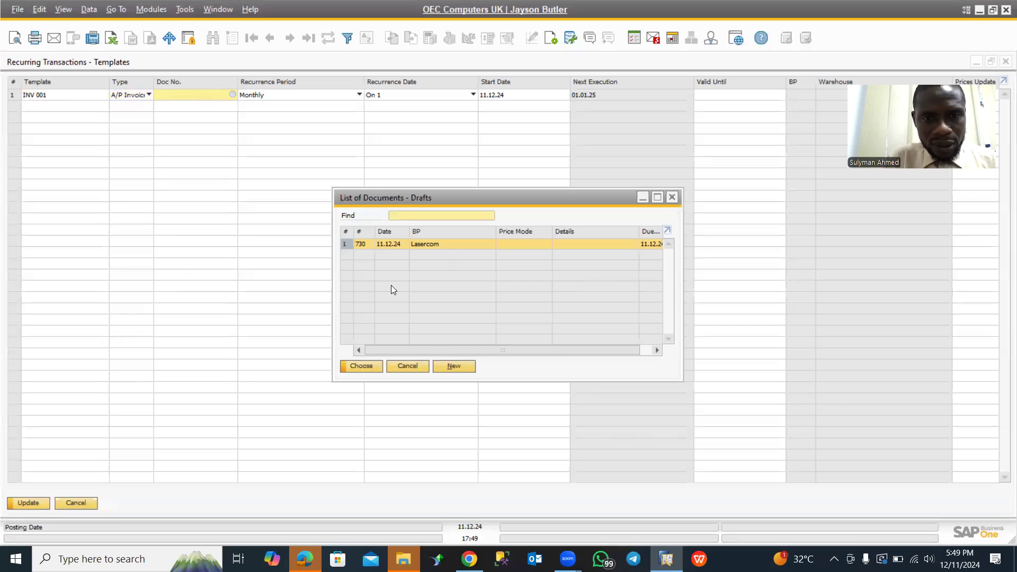
click(459, 369)
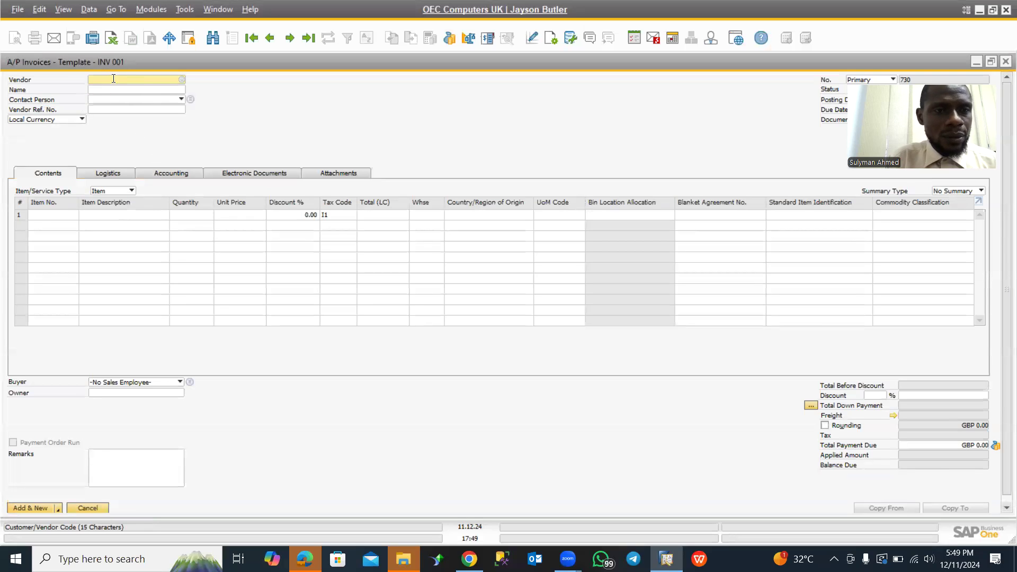
- Choose Lasercom (V20000) from the business partner list as the invoice's vendor
click(182, 80)
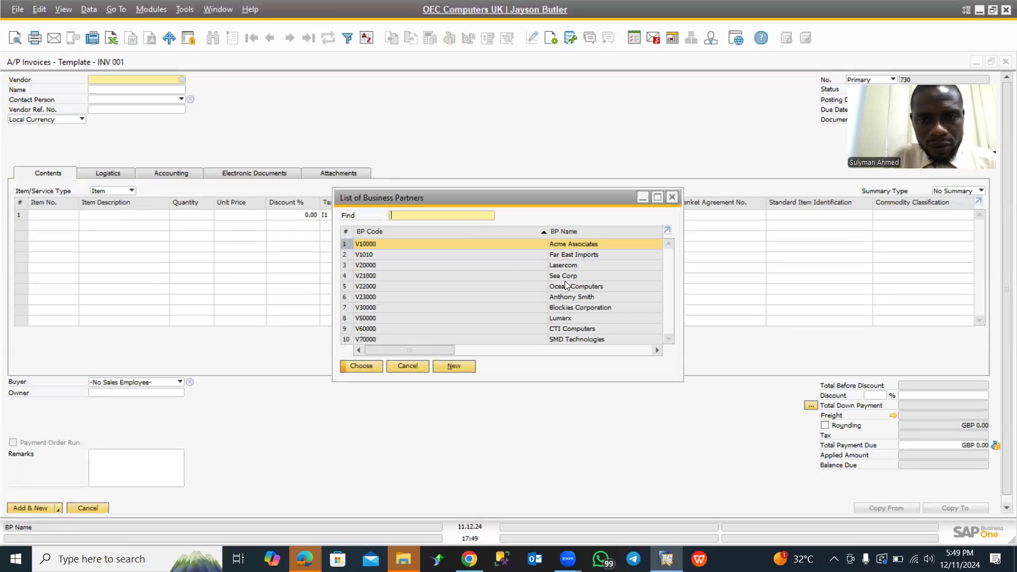
click(554, 266)
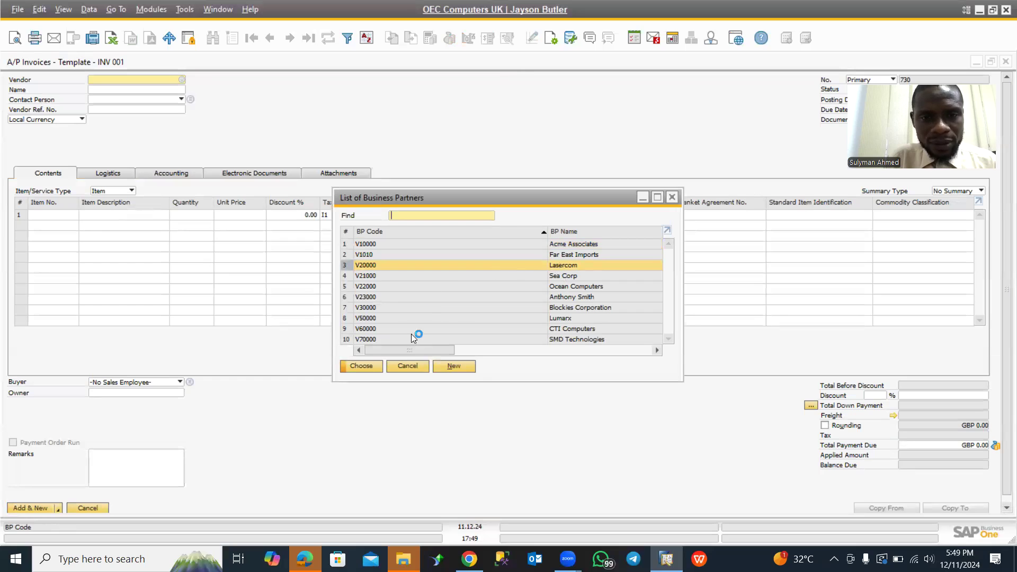
click(362, 366)
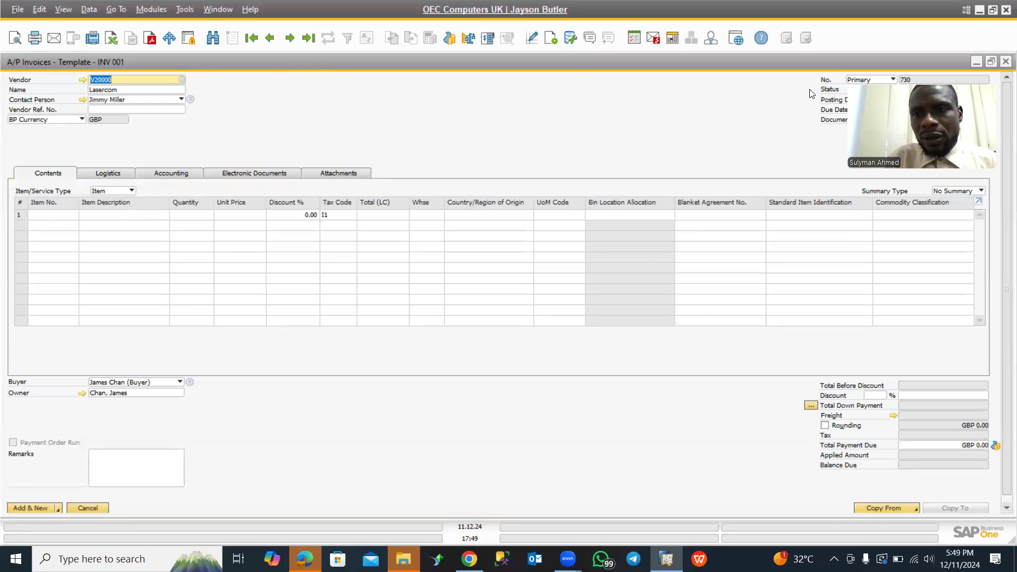
- Set both the posting date and the due date of the invoice to 11.12.24
click(975, 100)
click(986, 100)
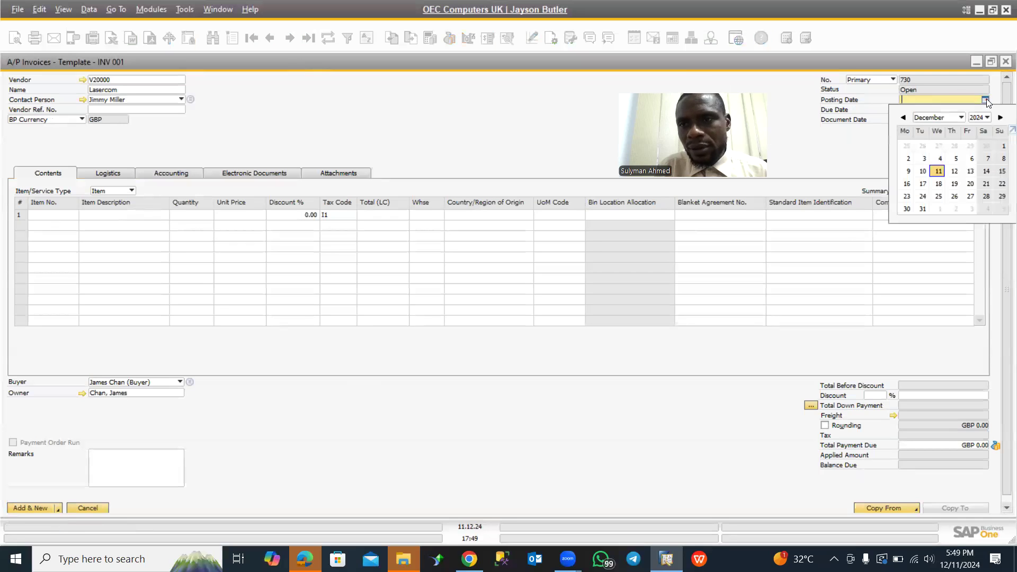
click(938, 171)
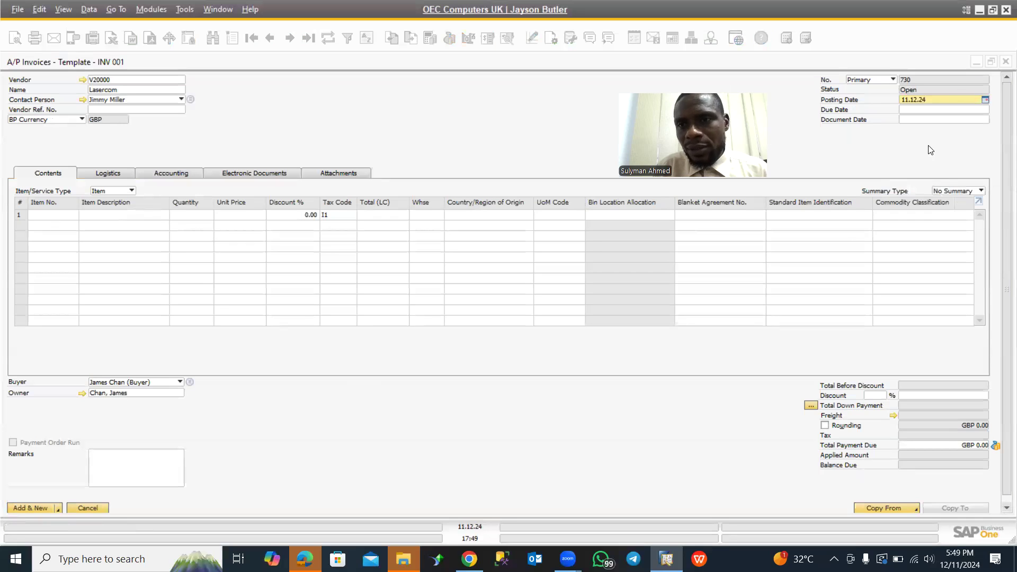
click(905, 109)
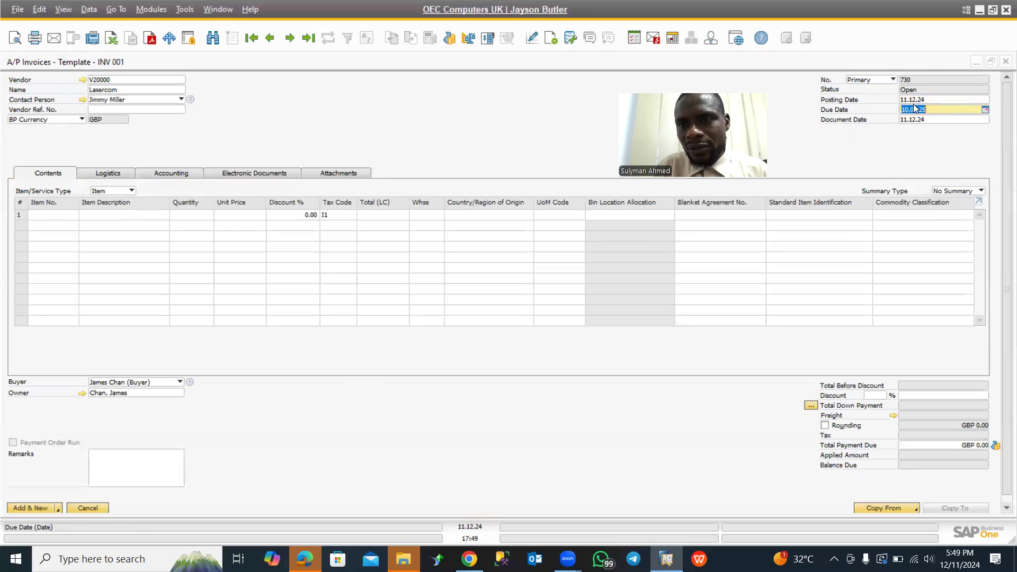
click(910, 100)
key(ctrl+c)
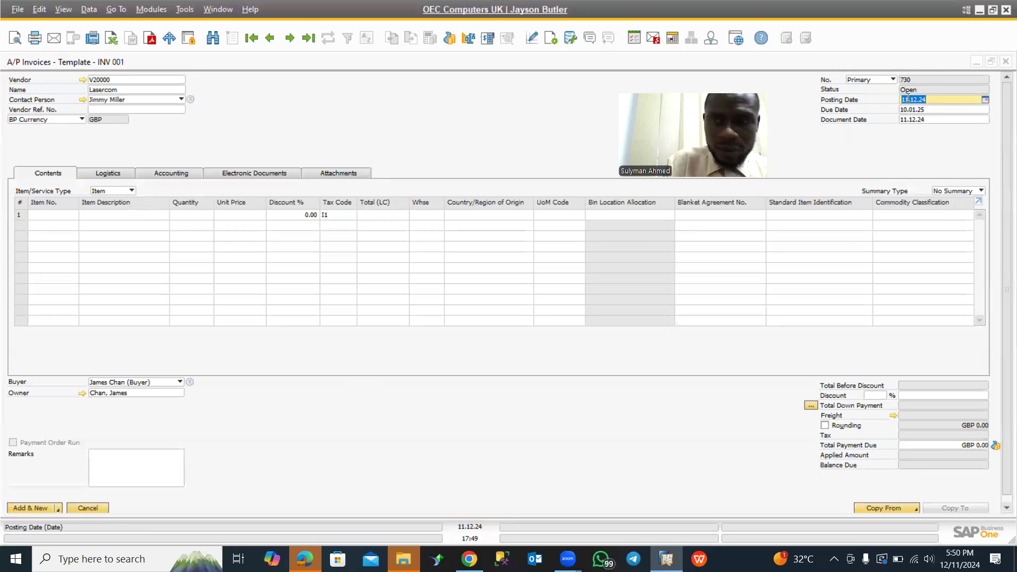
click(913, 109)
key(ctrl+v)
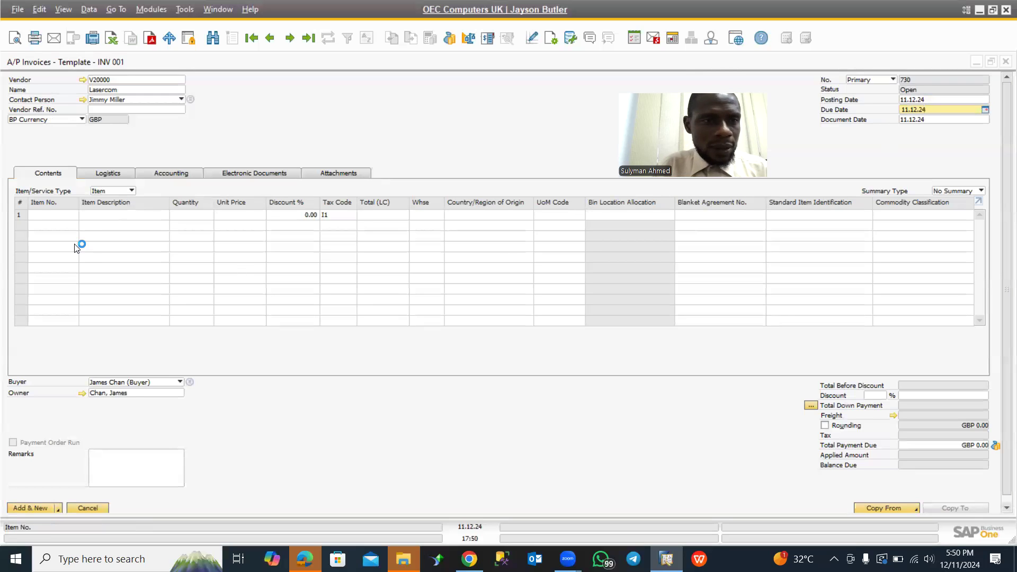
- Add item A00003, J.B. Officeprint 1186, to the first invoice line with a quantity of 100
click(44, 217)
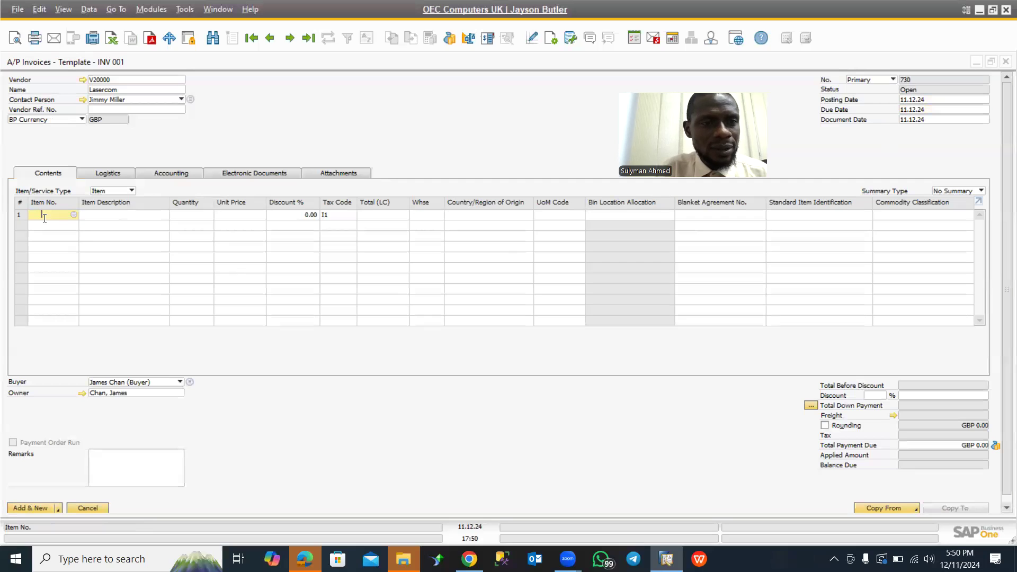
click(74, 216)
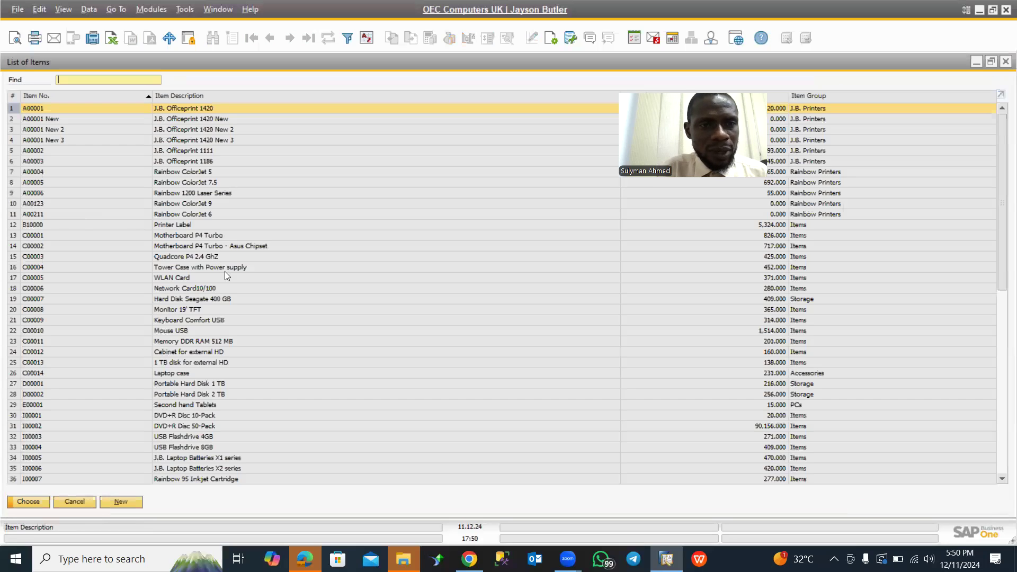
click(181, 160)
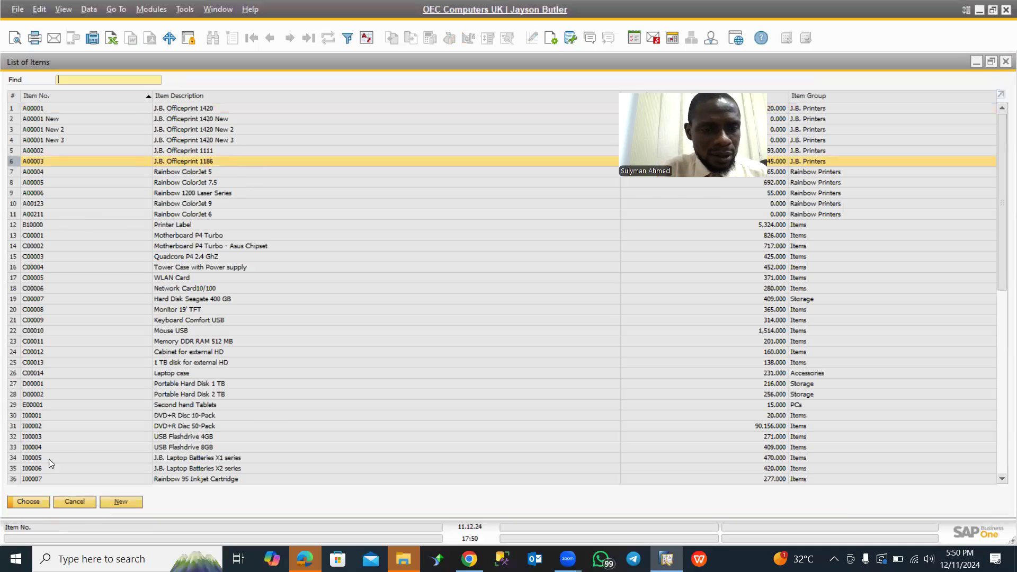
click(29, 502)
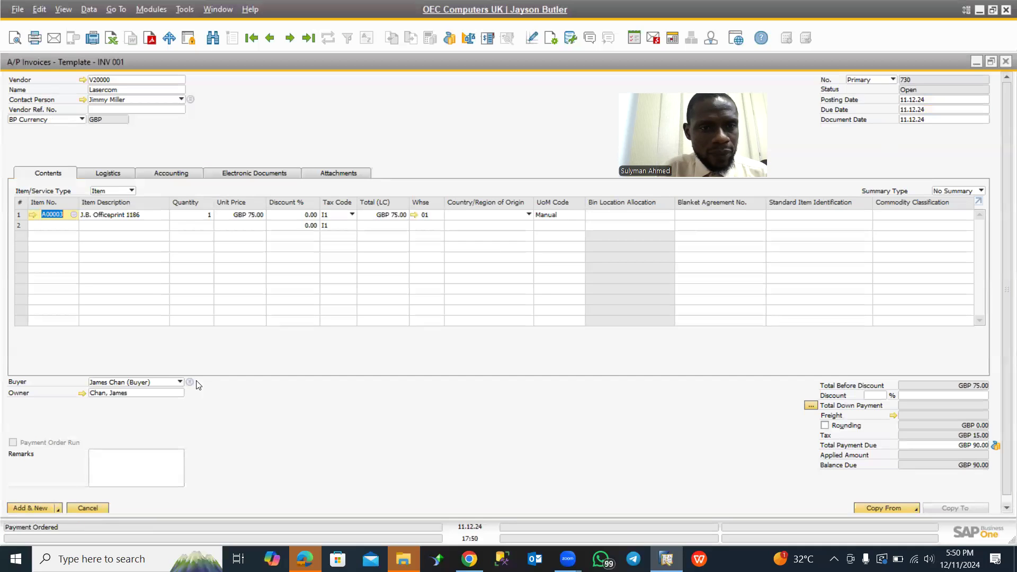
click(181, 215)
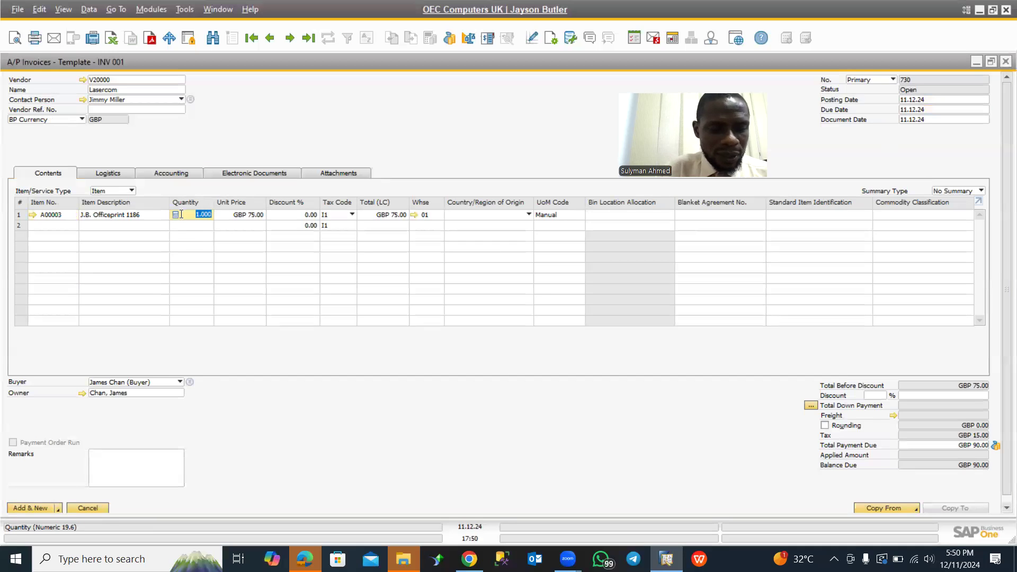
text(100)
key(Tab)
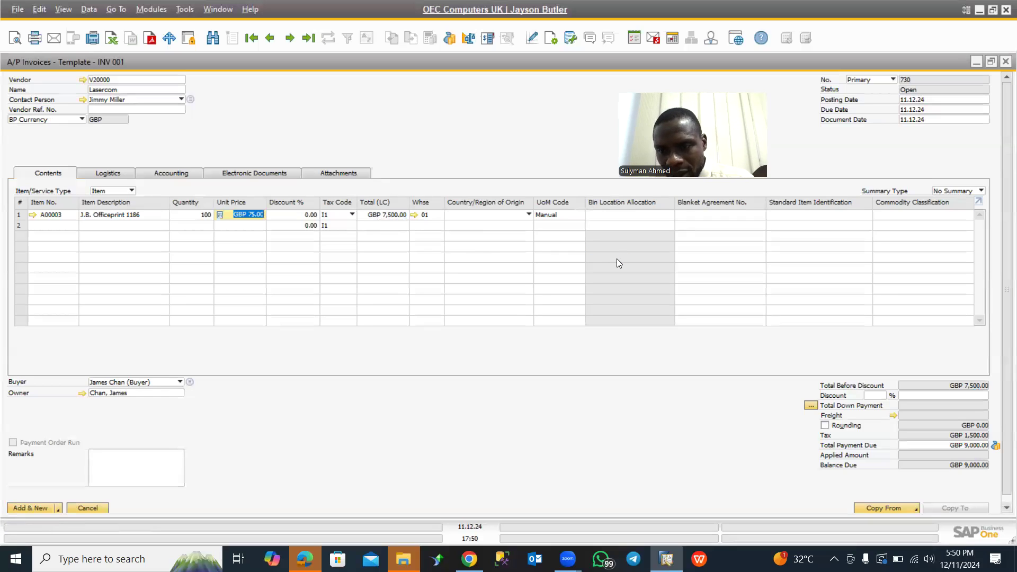
- Set the line's tax code to X1 (Exempt Input) and add the invoice to the template
click(352, 214)
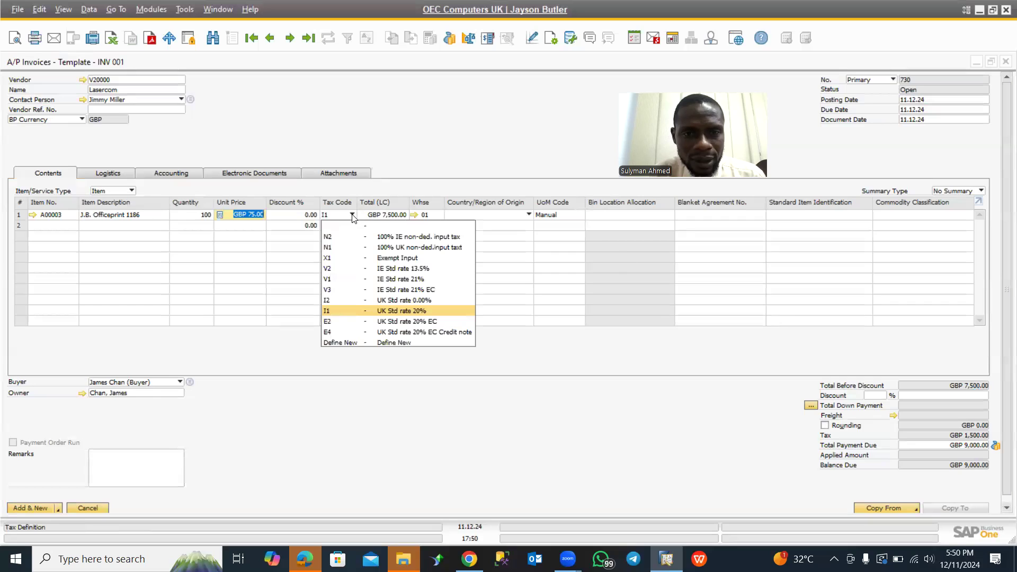
click(367, 258)
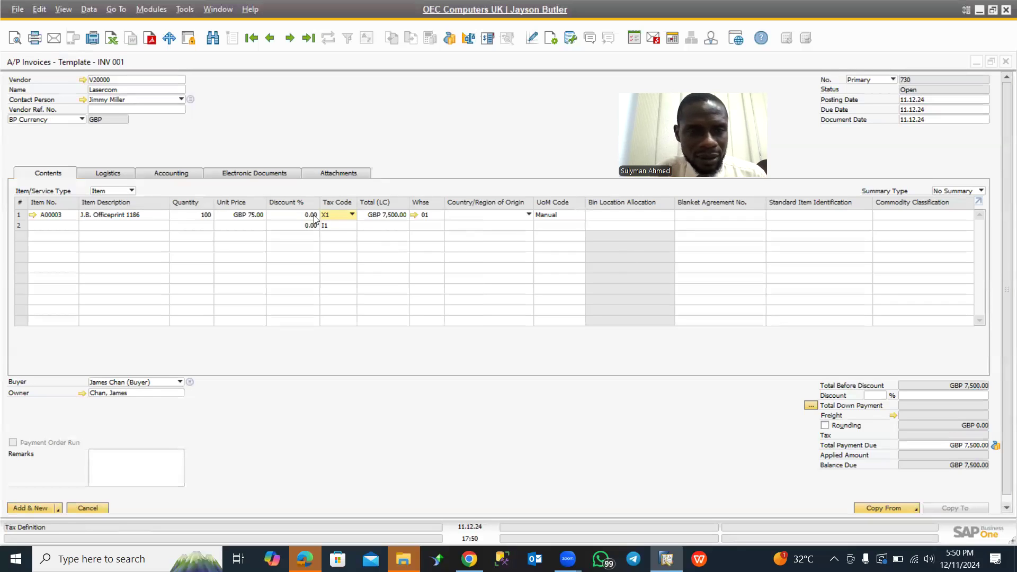
key(Tab)
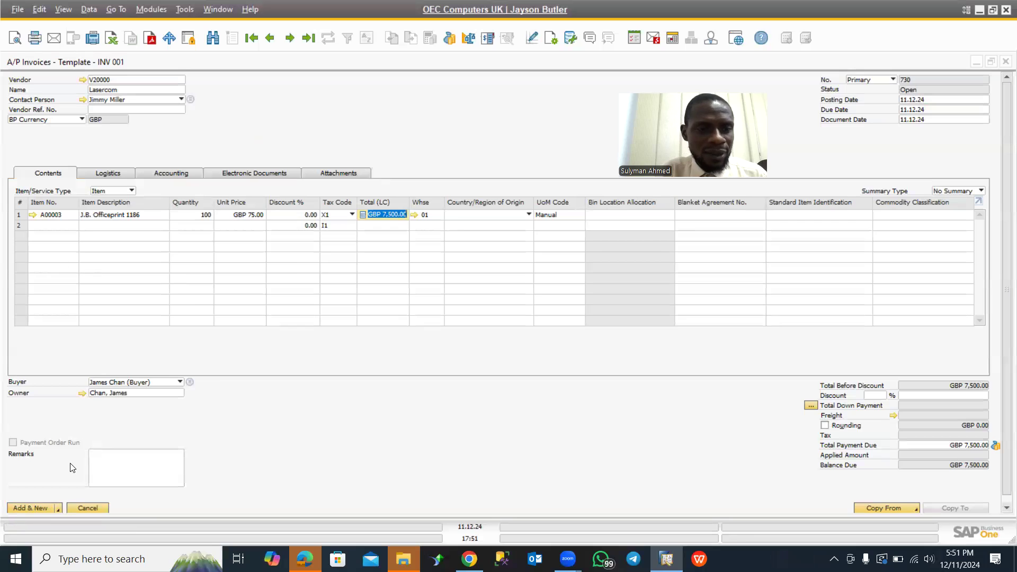
click(29, 508)
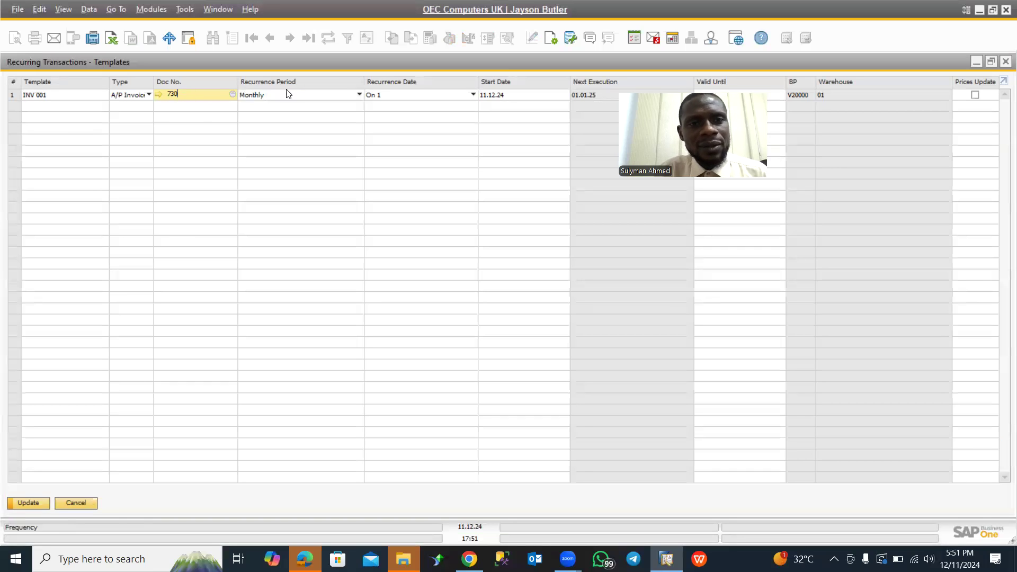
- Try a Weekly recurrence period for the INV 001 template, return it to Monthly and leave the recurrence date on 1
click(313, 97)
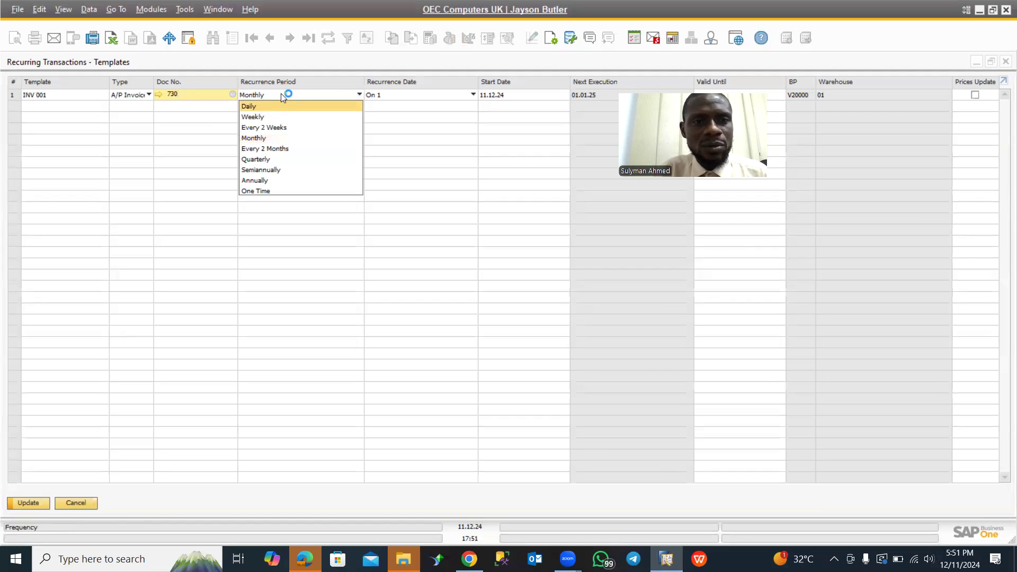
click(262, 117)
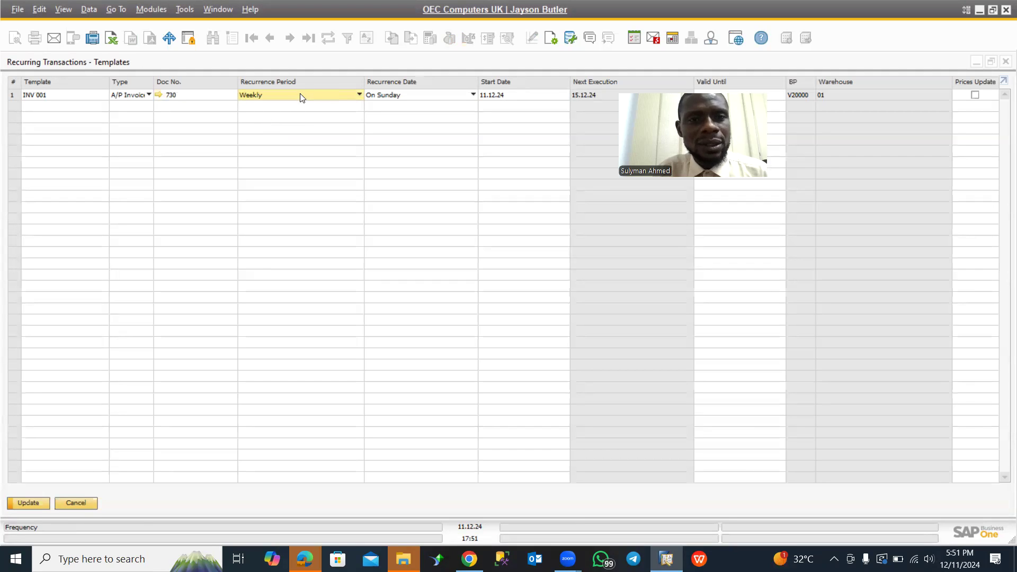
click(302, 97)
click(265, 139)
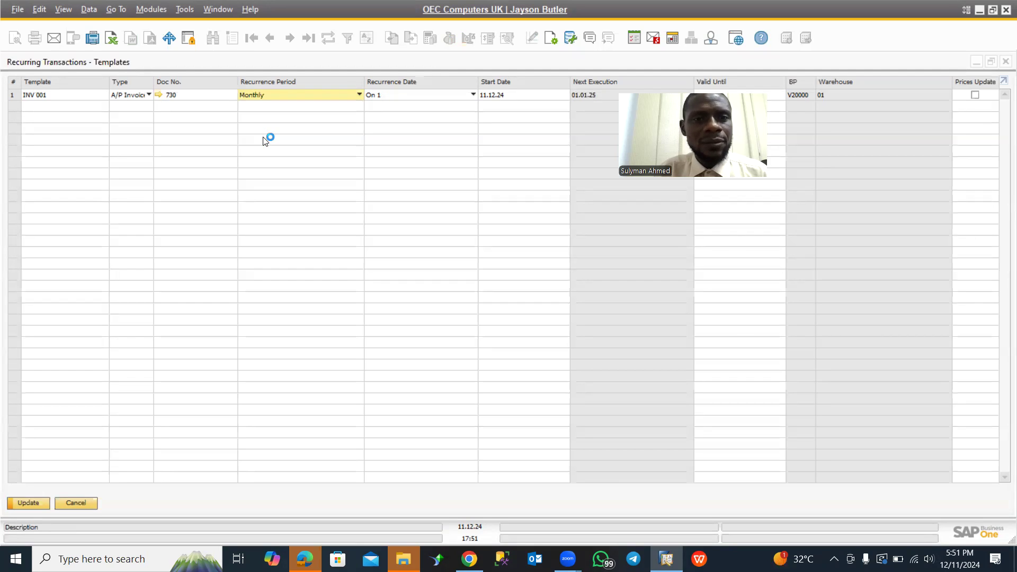
click(409, 96)
click(409, 96)
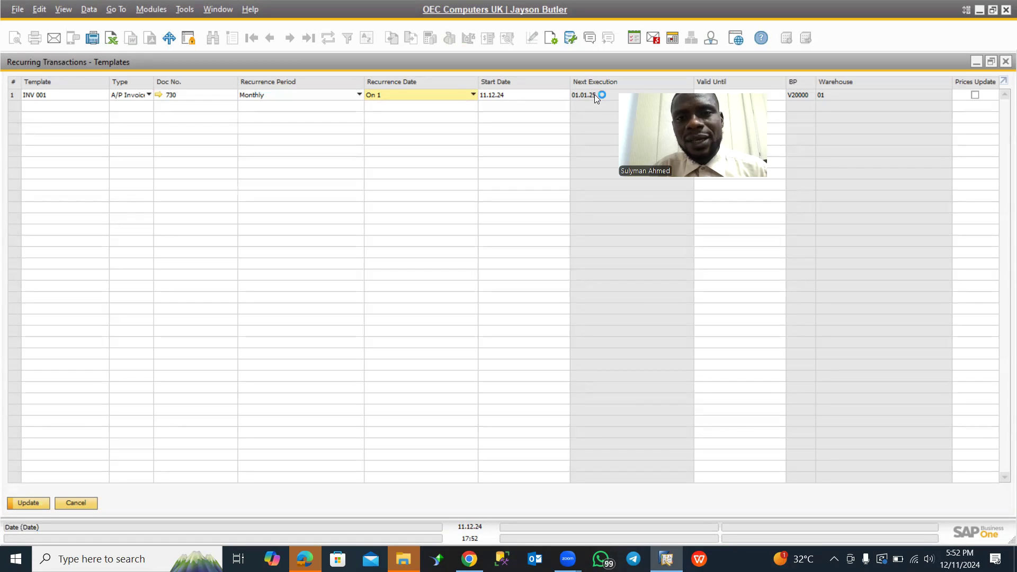
- Set the INV 001 template's valid-until date to 31.05.24 and try to update the templates list
click(720, 96)
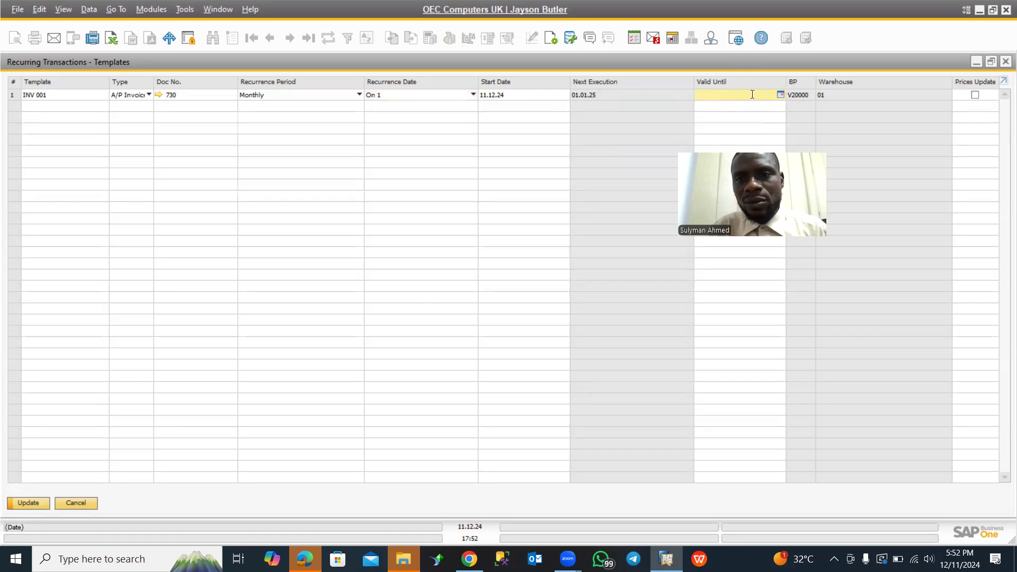
click(780, 95)
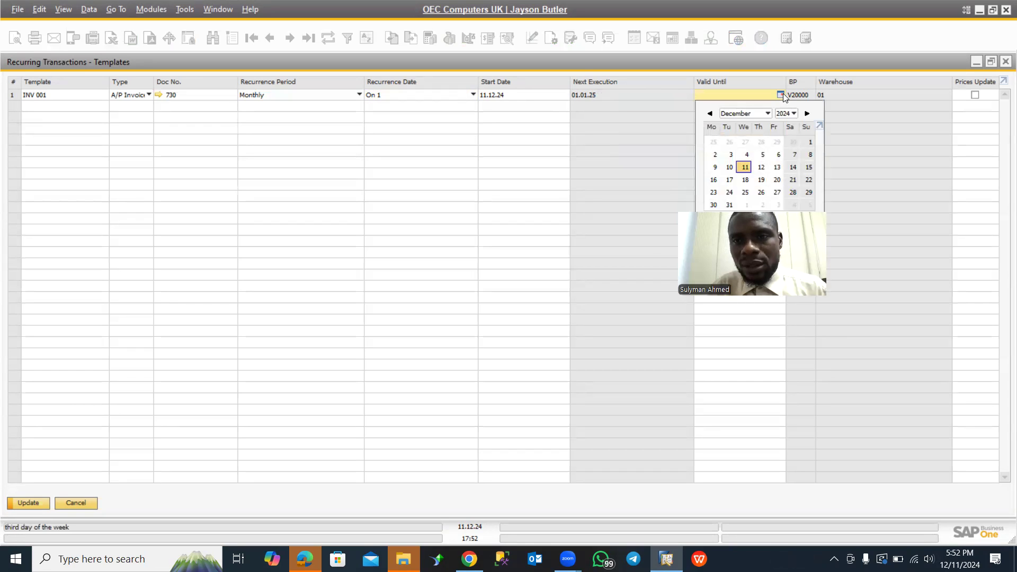
click(768, 114)
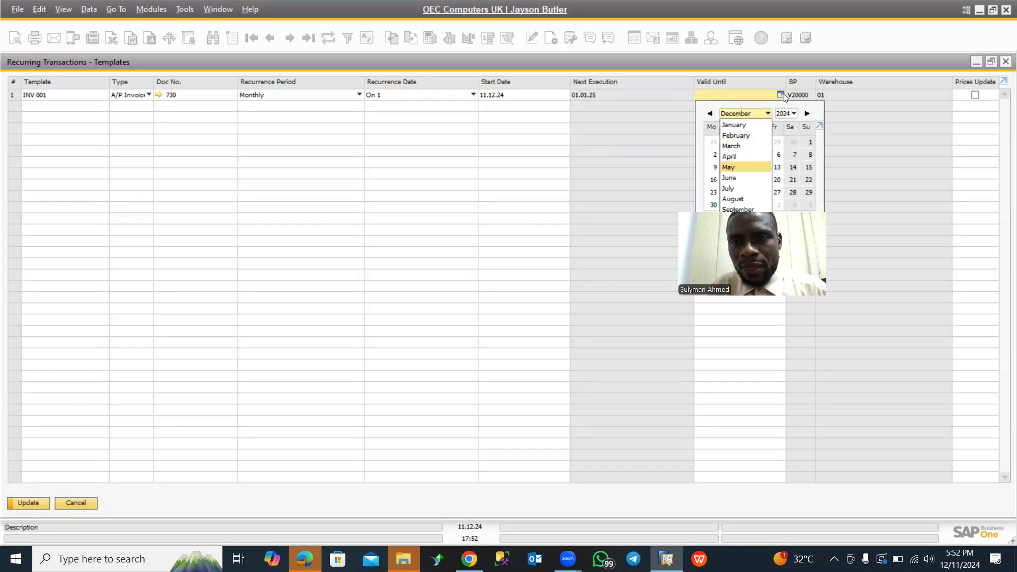
click(742, 167)
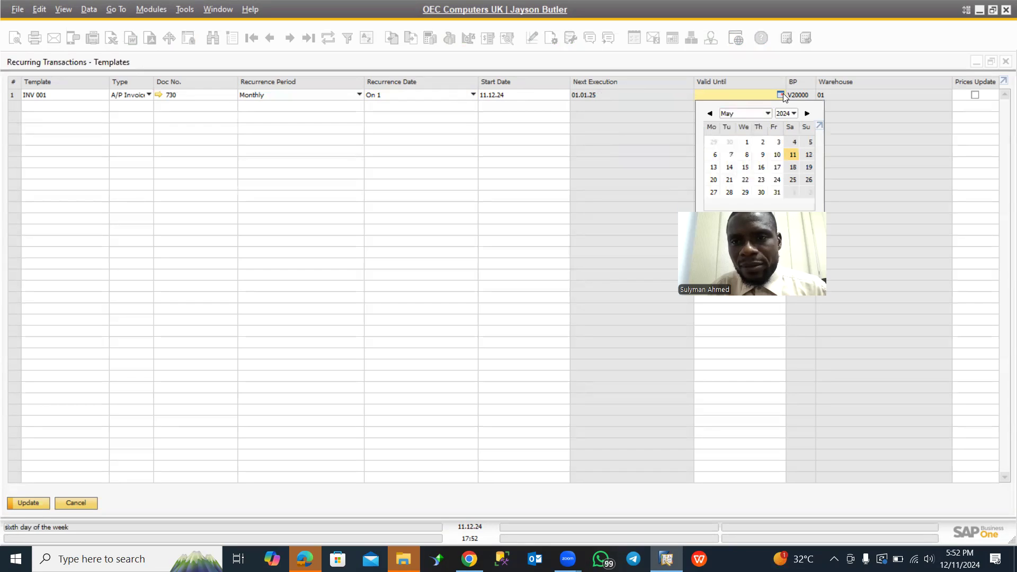
click(777, 193)
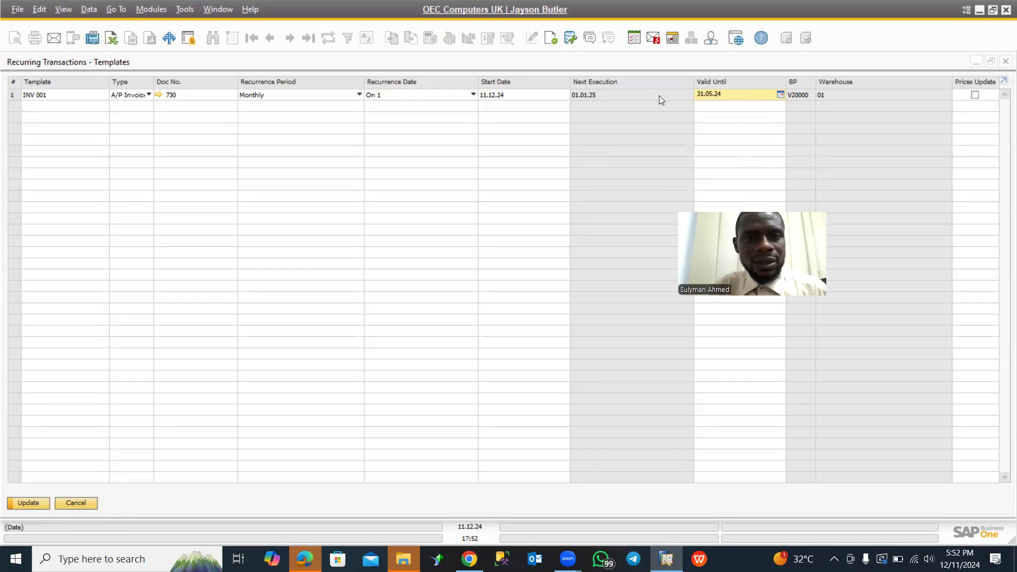
click(38, 501)
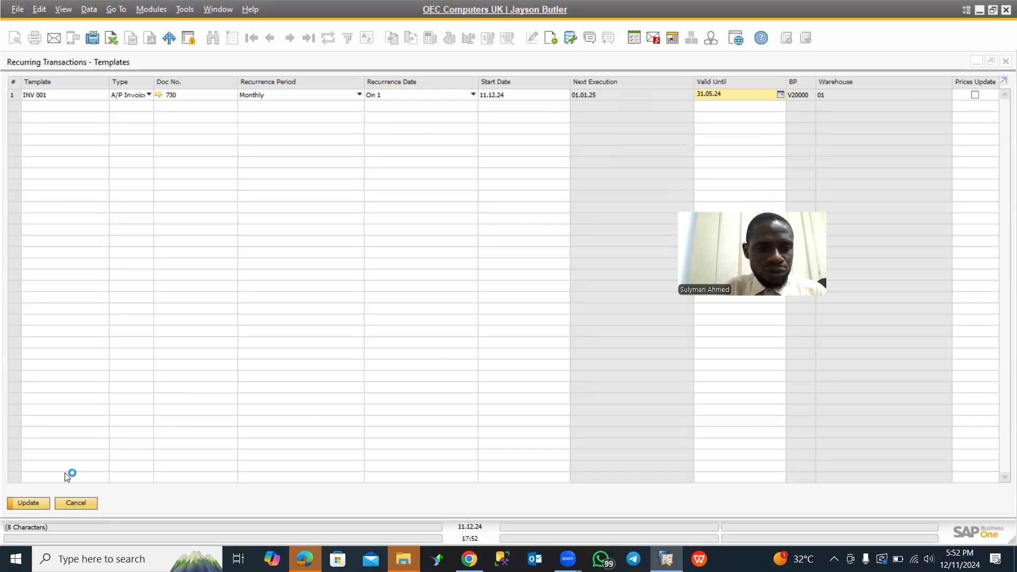
click(33, 499)
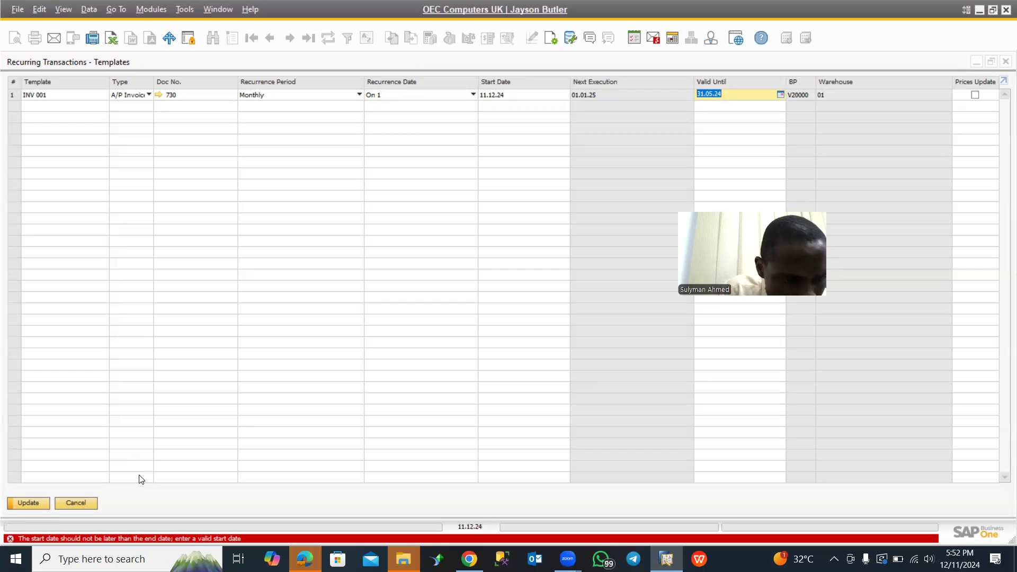
- Set the INV 001 template's valid-until date to 31.05.25 and update the templates list to save it
click(780, 94)
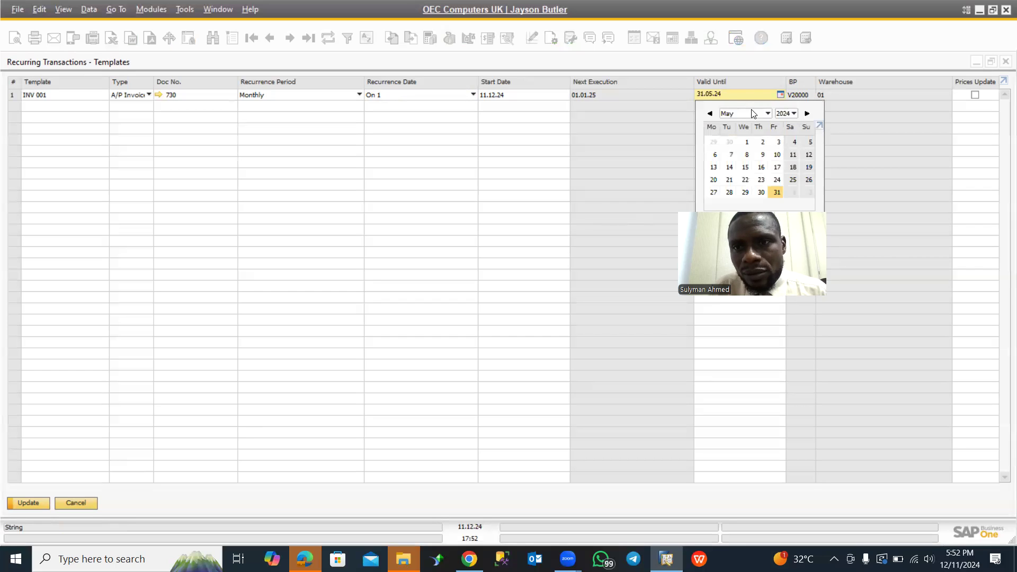
click(794, 113)
click(785, 136)
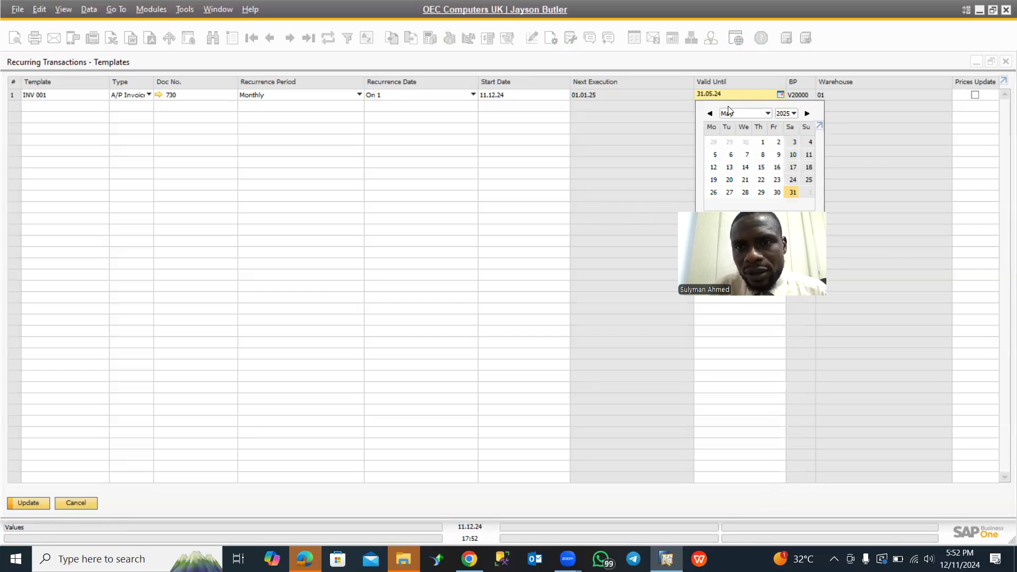
click(794, 193)
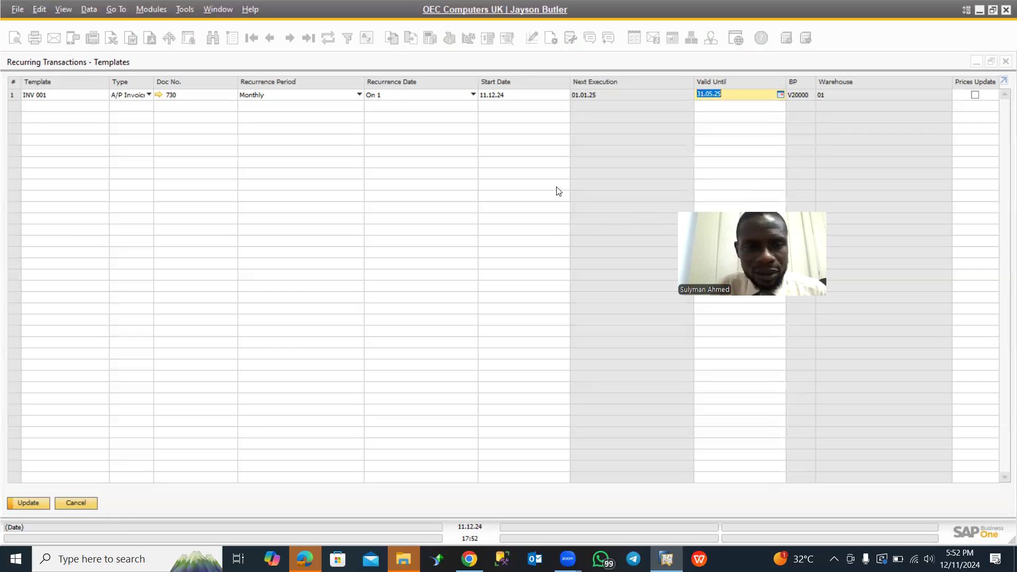
click(28, 502)
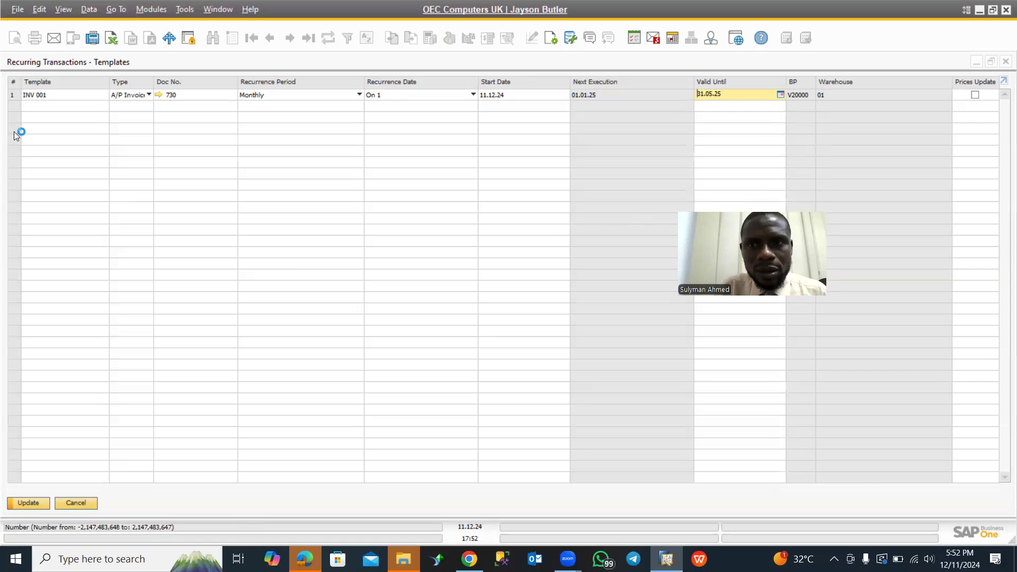
click(52, 94)
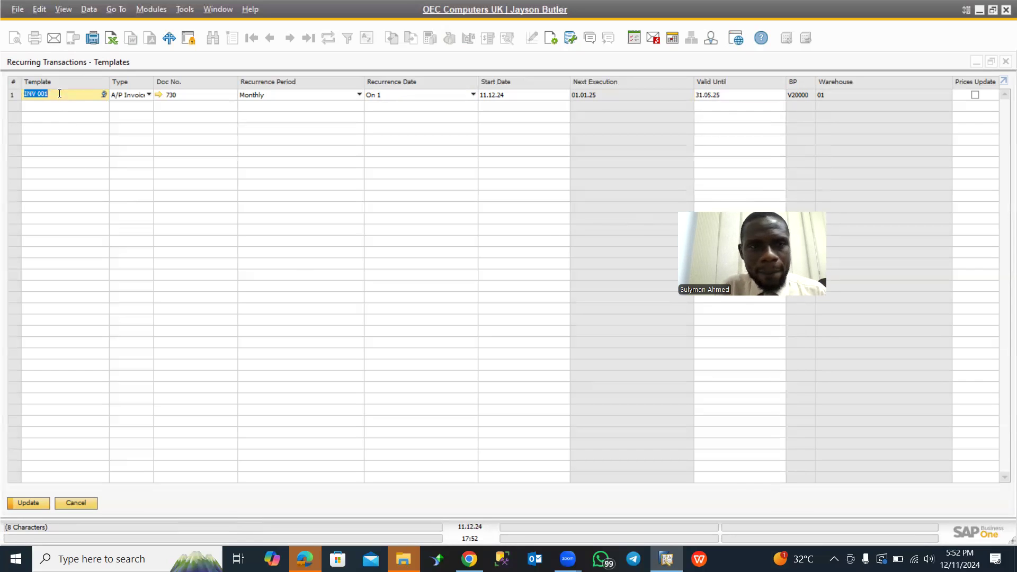
click(57, 94)
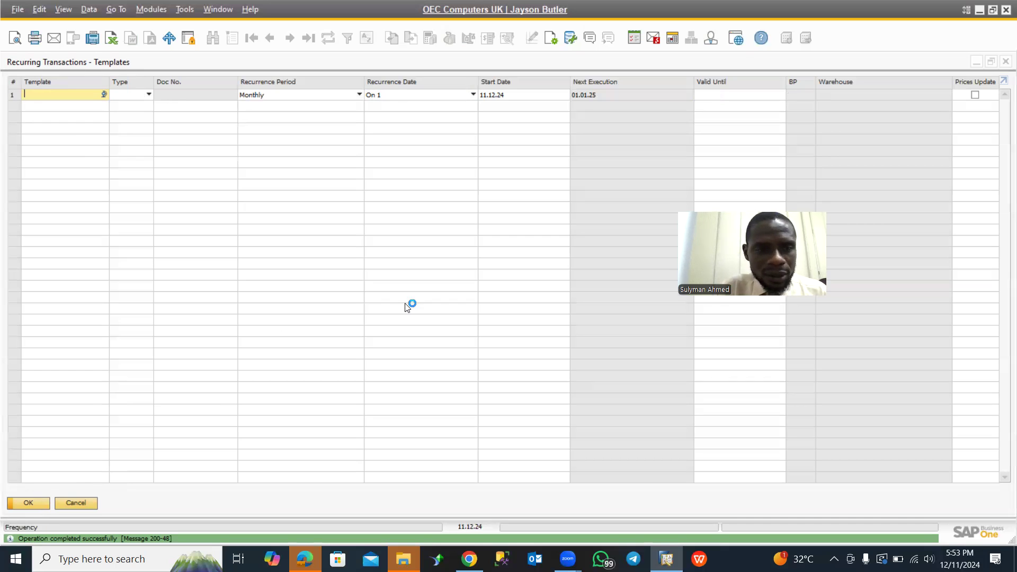
- Open the list of recurring transactions, execute the Inv A/R invoice instance scheduled for 01.10.24, and dismiss the execution message
click(79, 502)
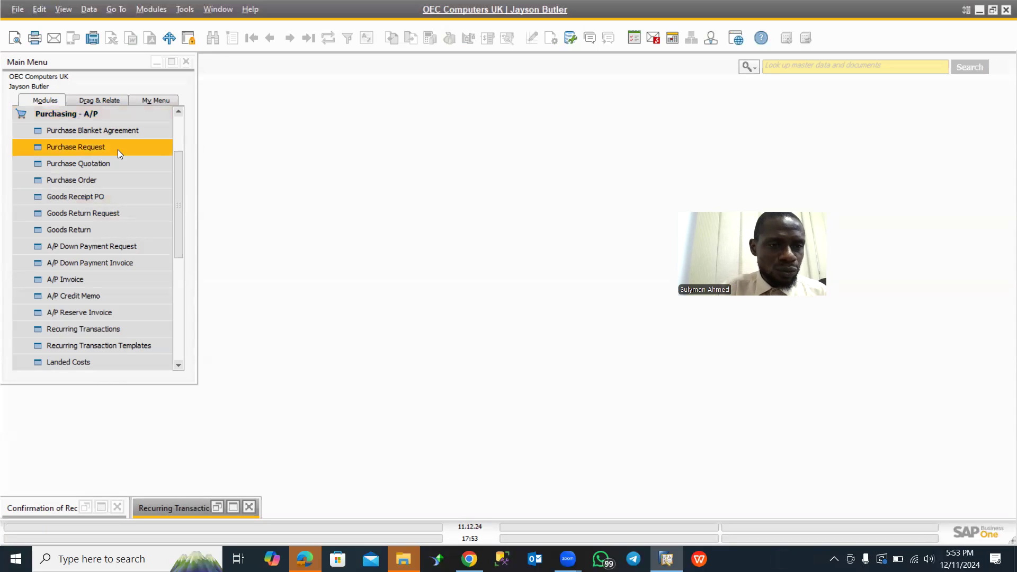
click(81, 330)
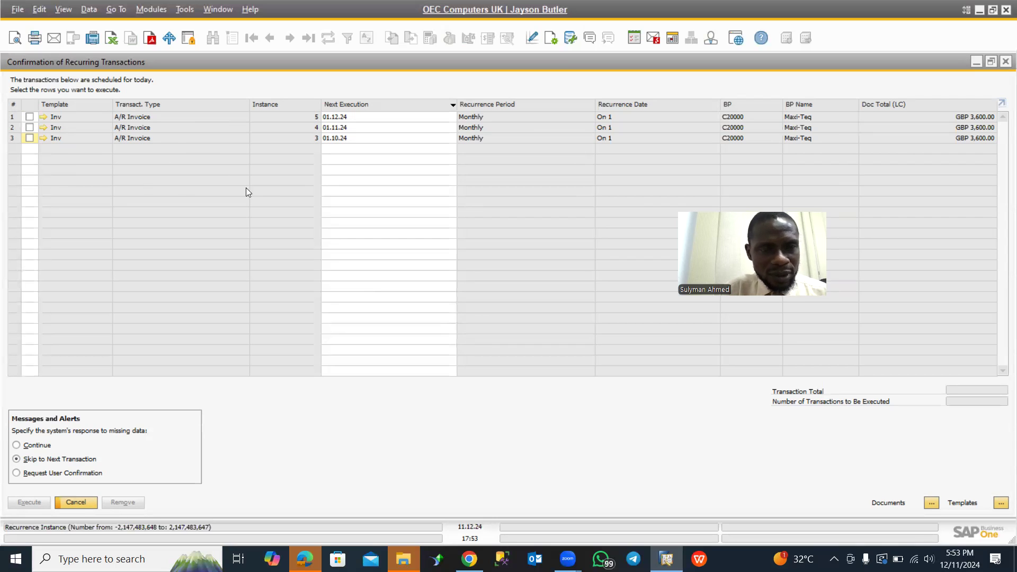
click(30, 139)
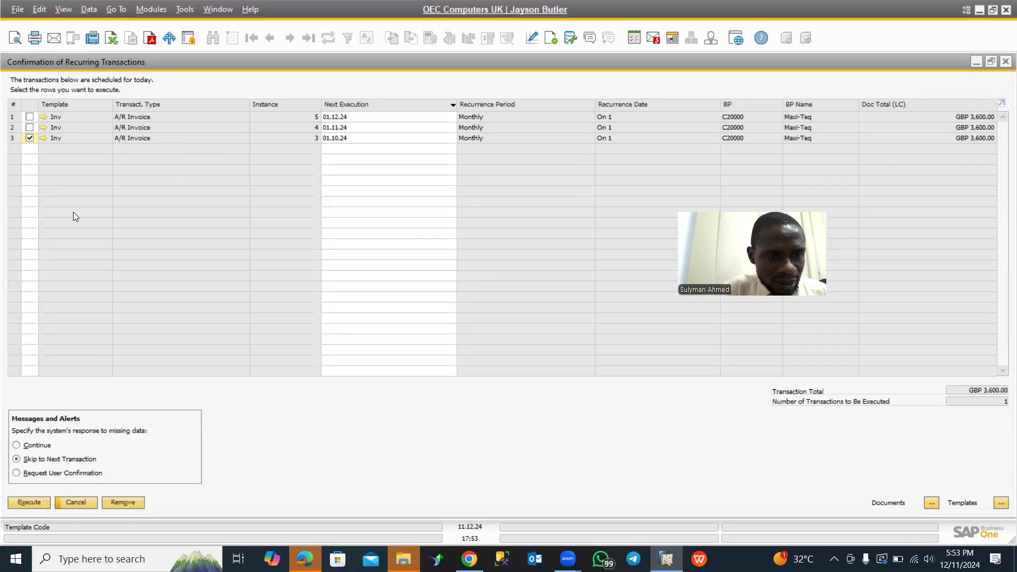
click(27, 503)
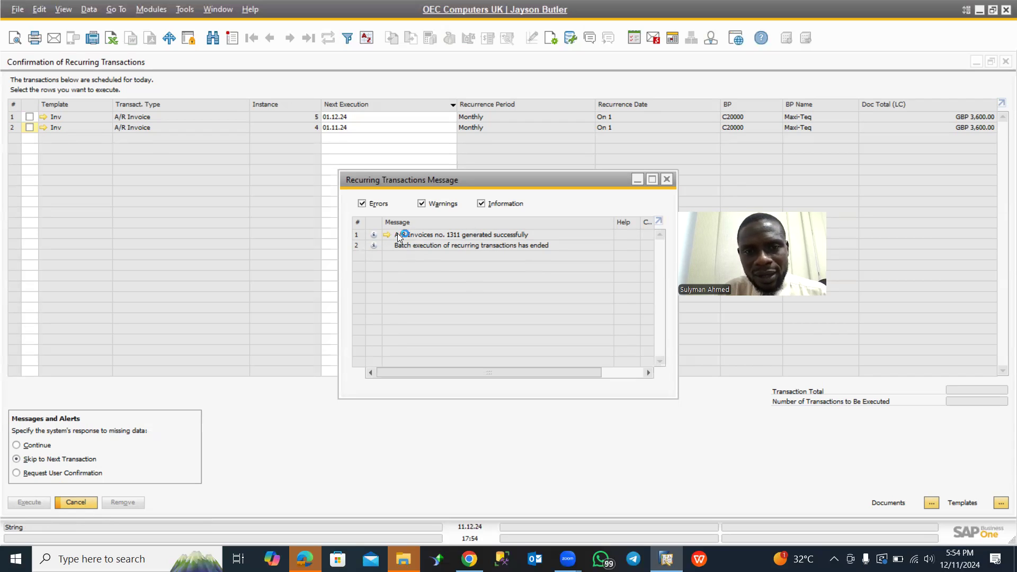
click(668, 179)
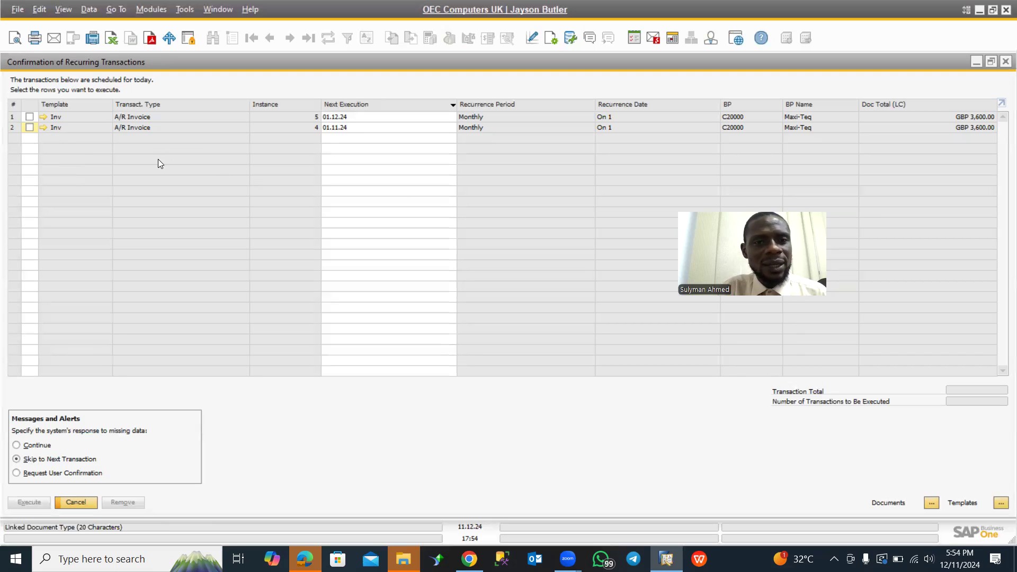
- Open the system's General Settings and examine the start-of-session service options, especially Display Recurring Transactions on Execution
click(149, 10)
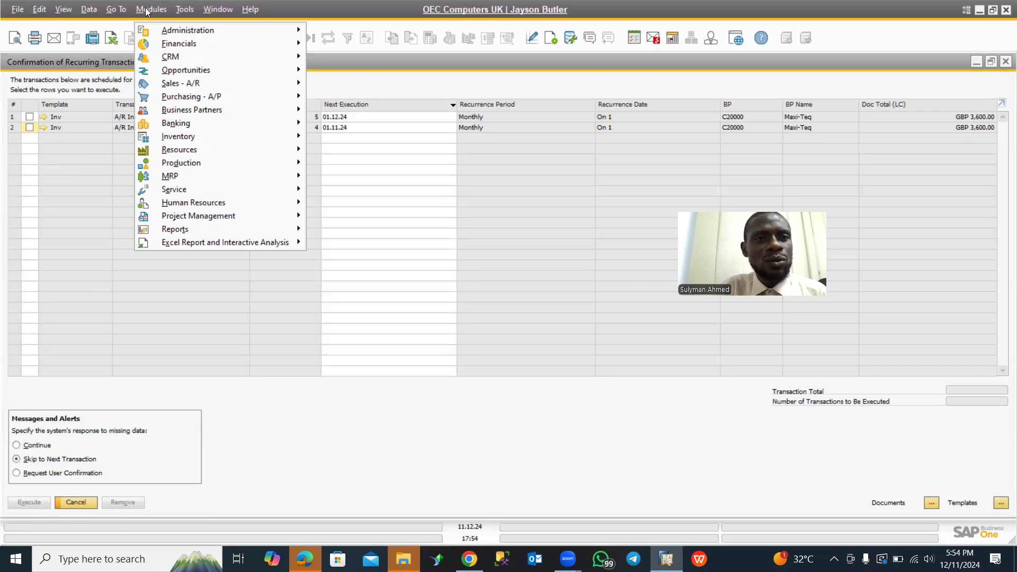
mouse_move(222, 29)
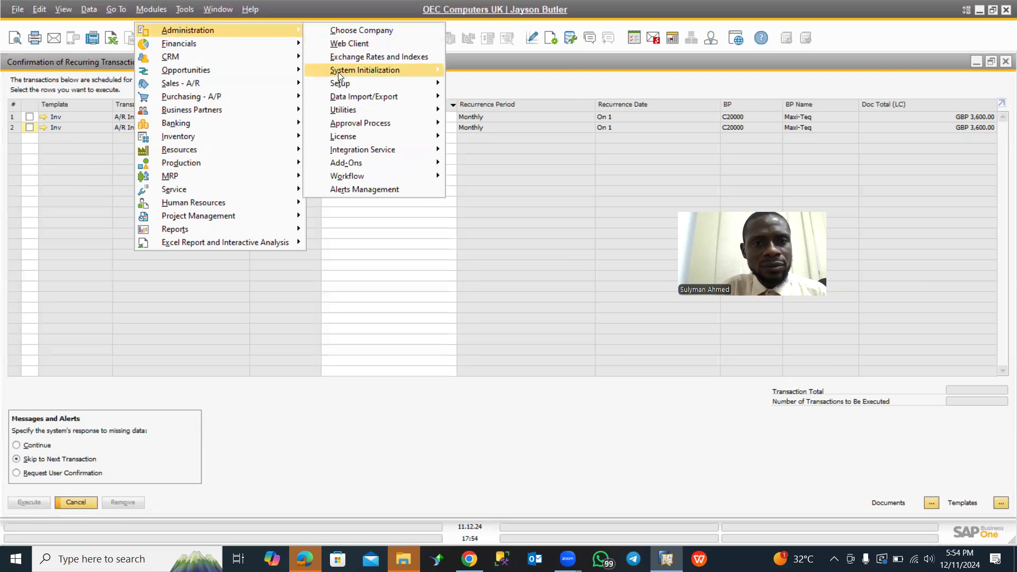
mouse_move(354, 74)
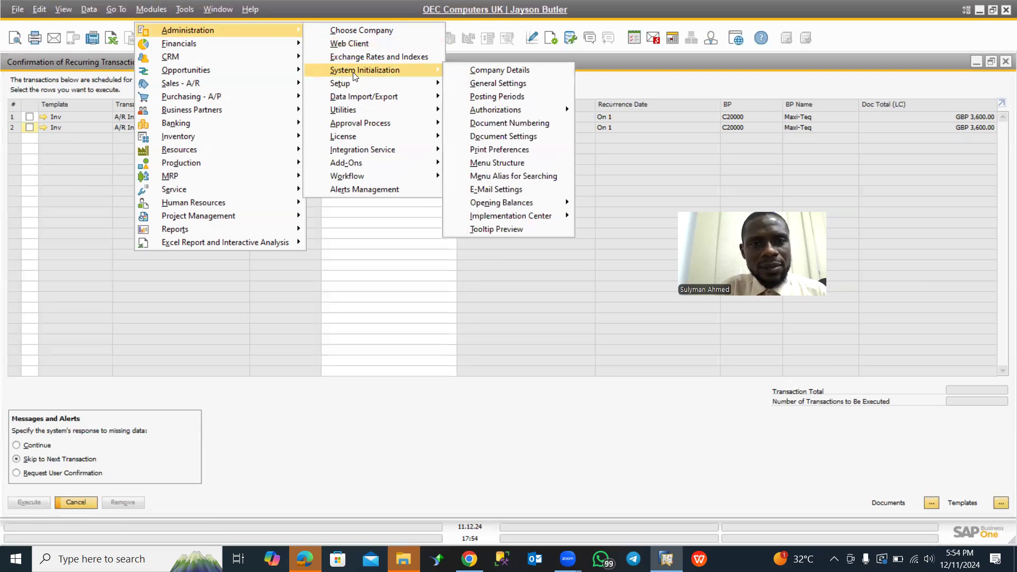
click(495, 84)
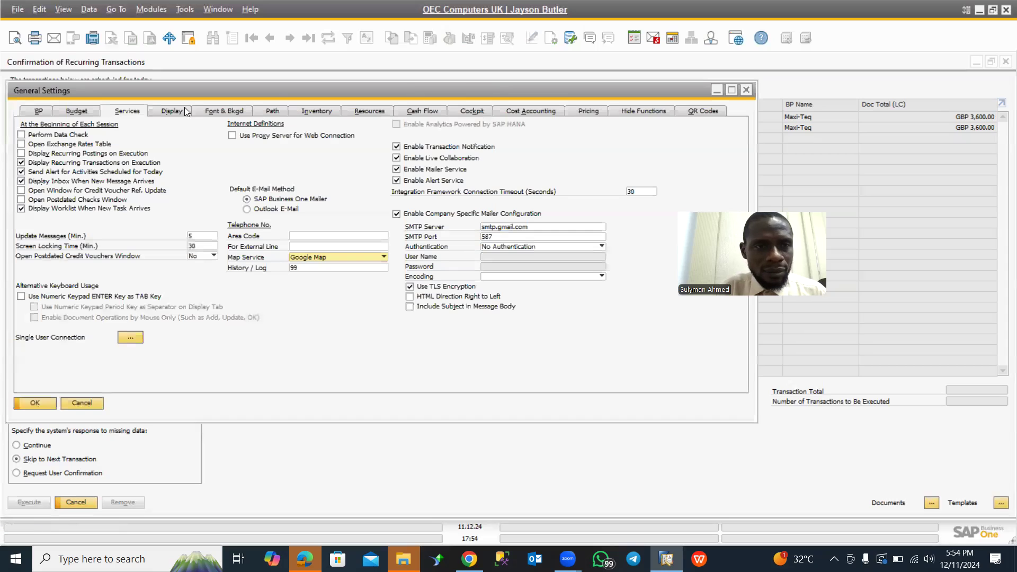
click(40, 113)
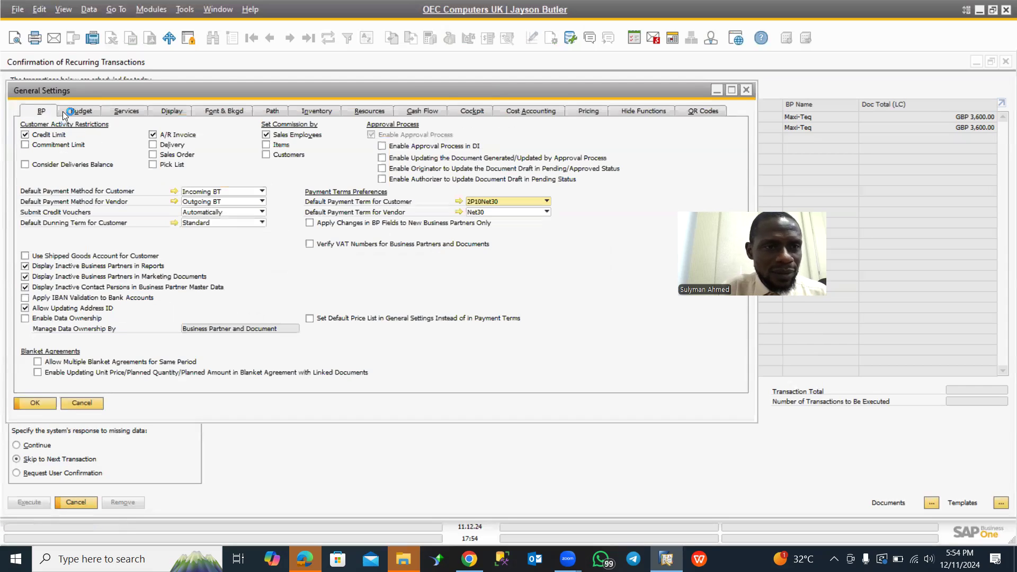
click(75, 115)
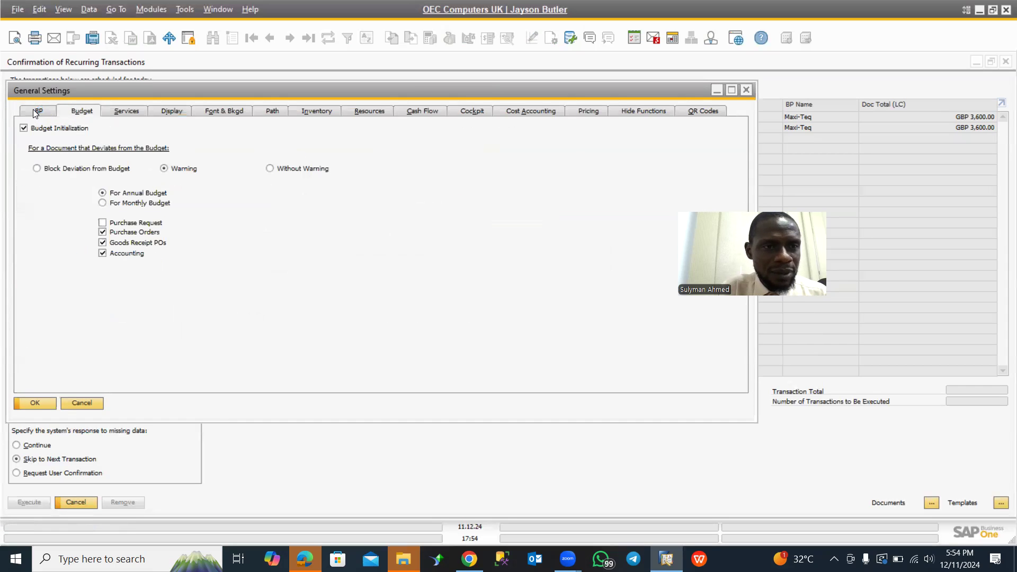
click(33, 109)
click(76, 110)
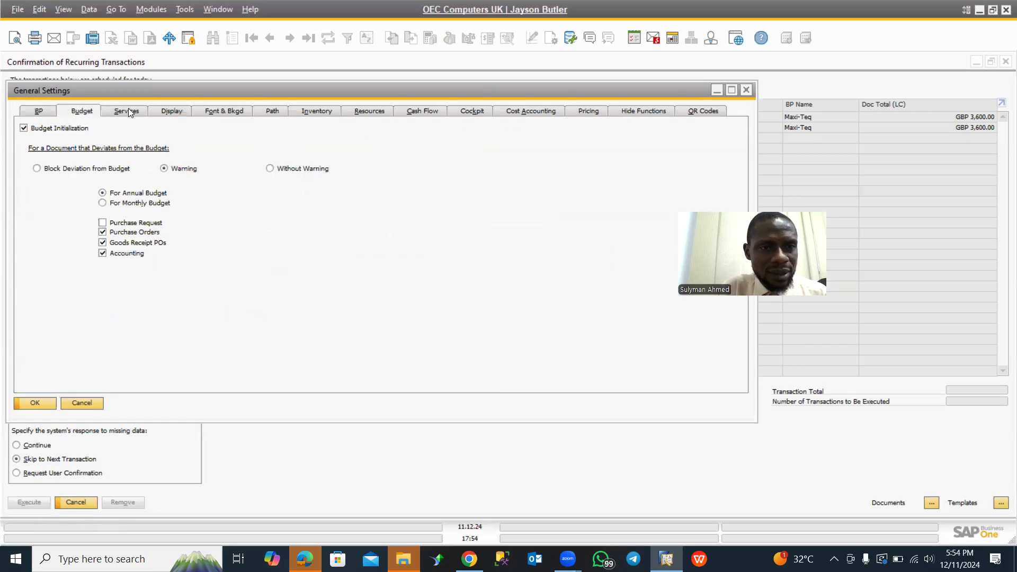
click(129, 108)
click(147, 109)
click(118, 112)
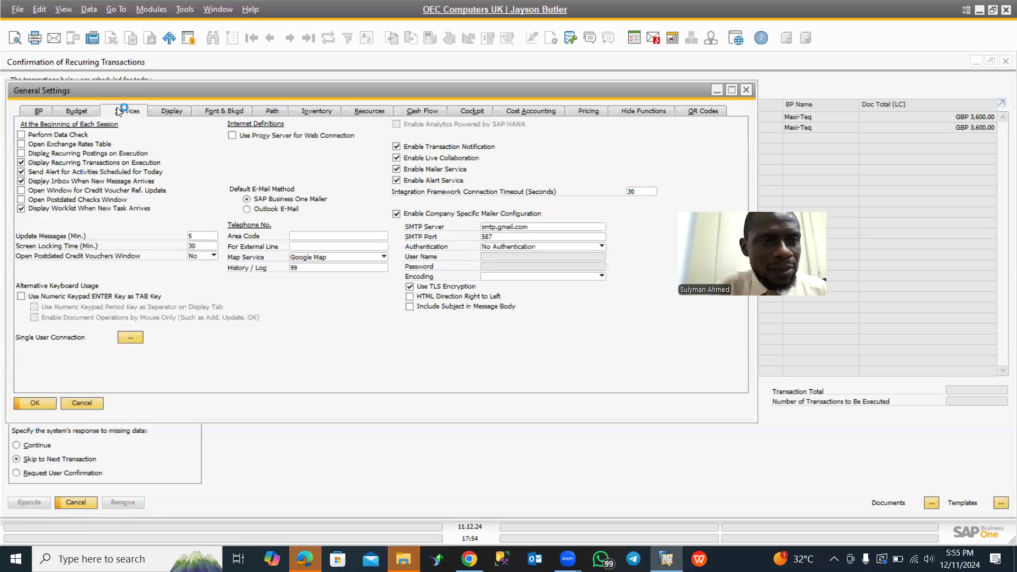
click(21, 163)
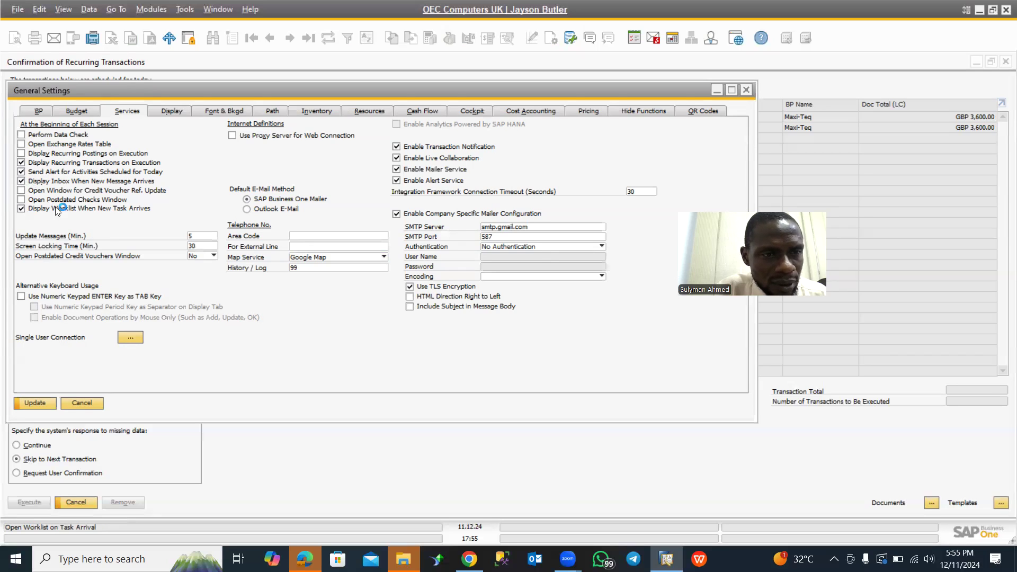
- Minimize the General Settings window and open the inbox of the Messages/Alerts Overview
click(717, 91)
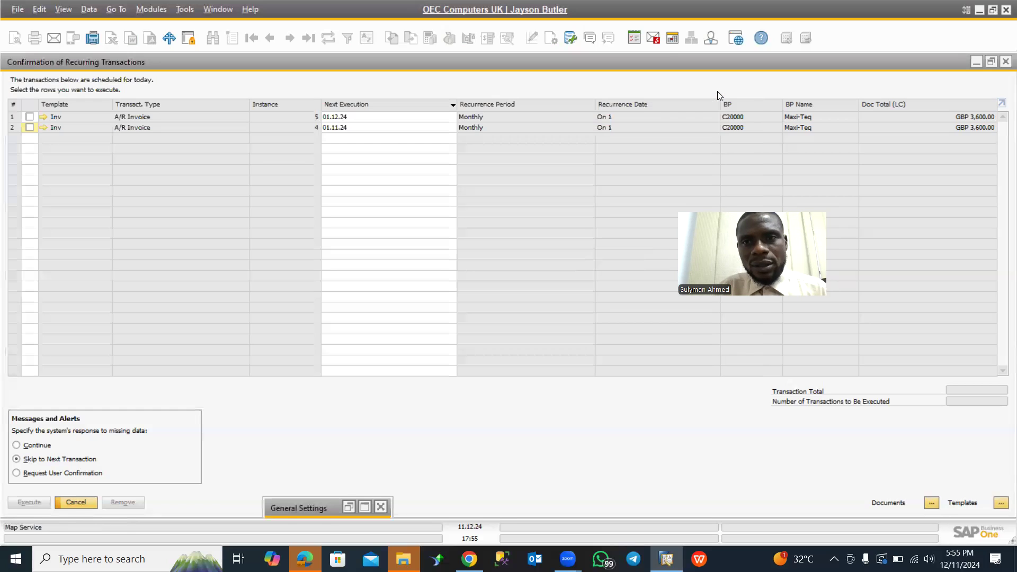
click(655, 39)
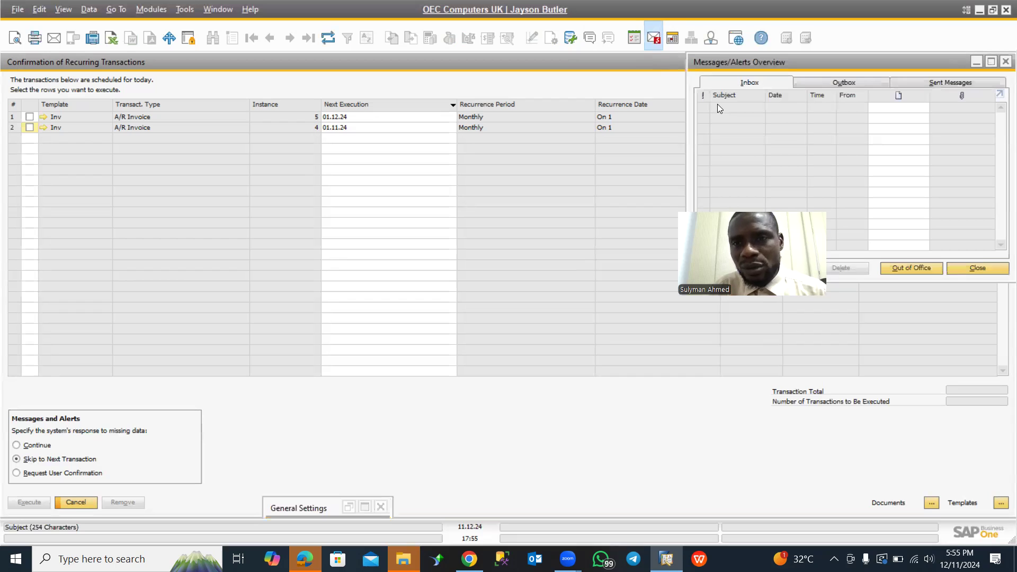